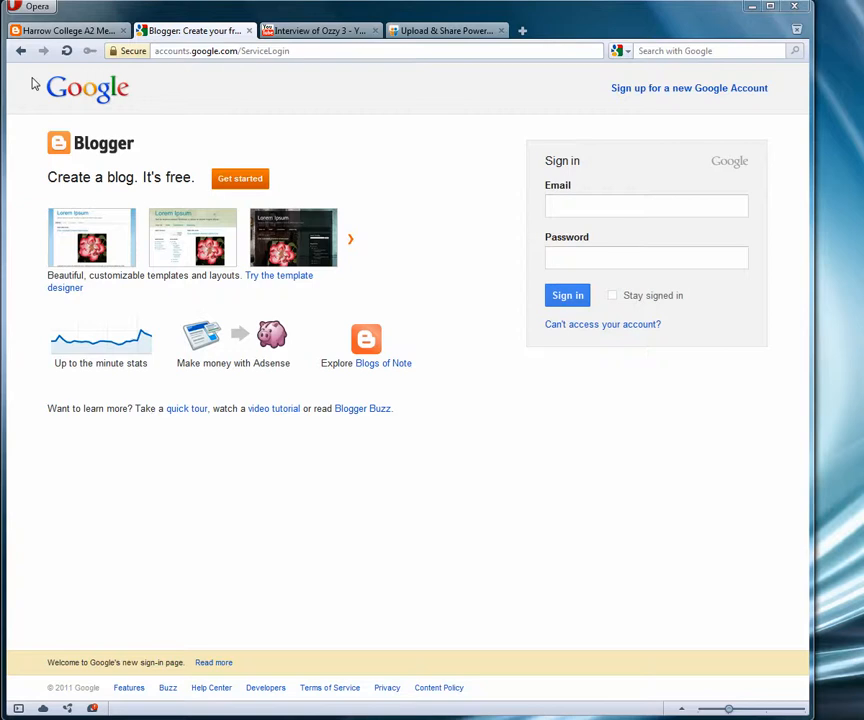
- Switch to the group's published blog and scroll through its posts
click(51, 31)
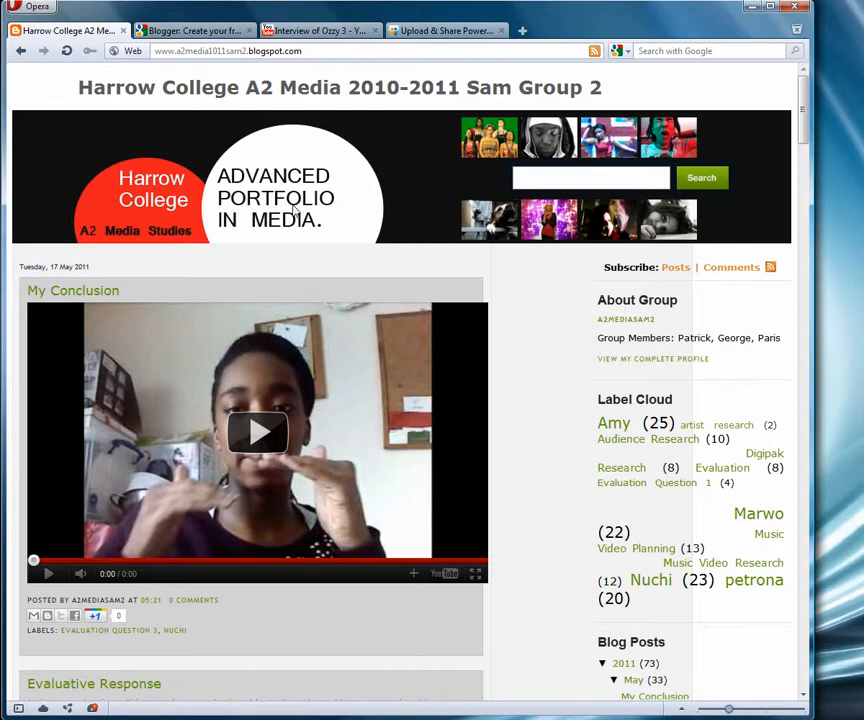
scroll(49, 229, down, 2)
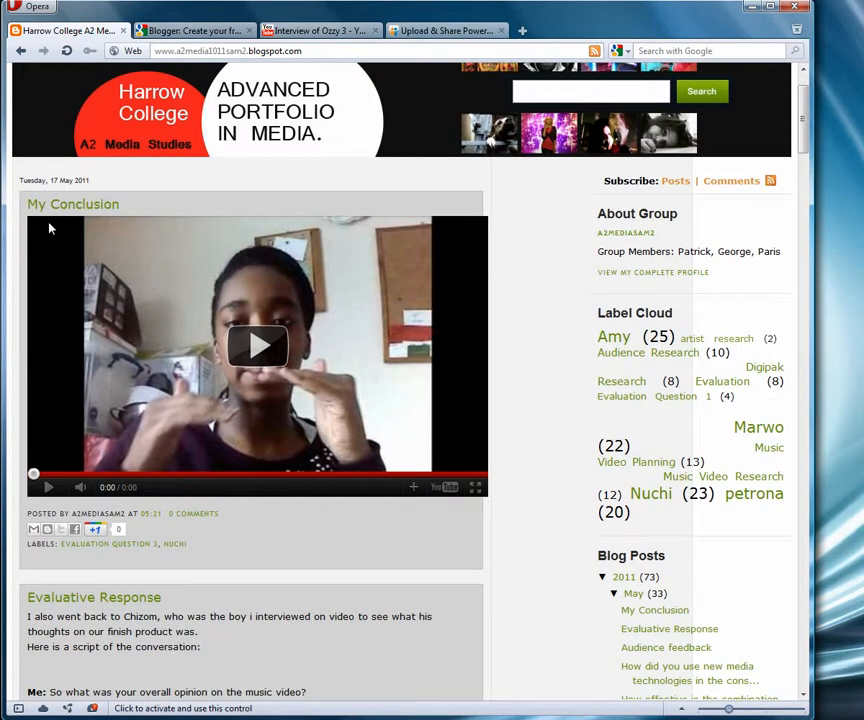
scroll(50, 229, down, 12)
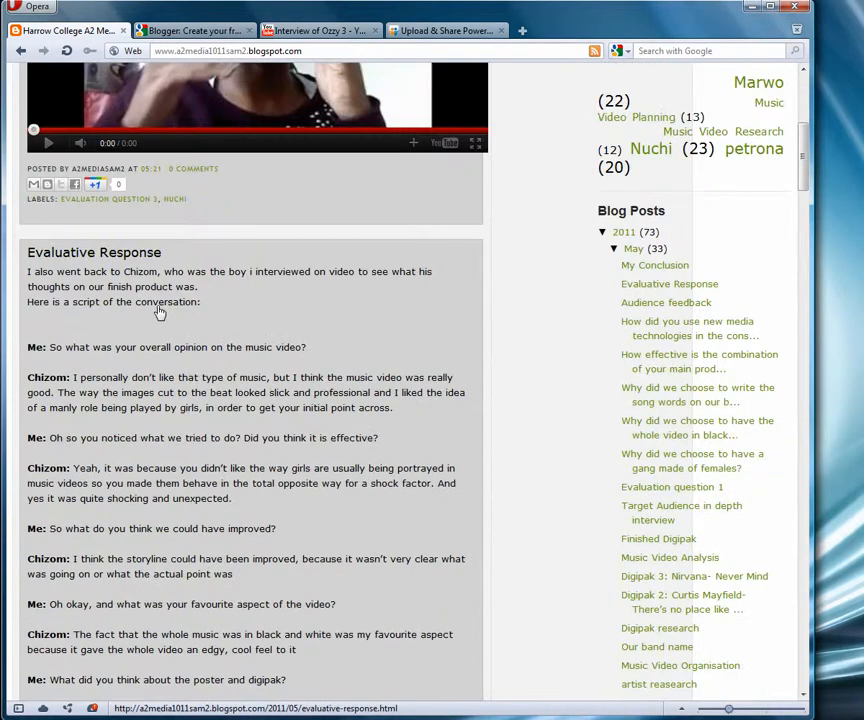
scroll(160, 312, up, 12)
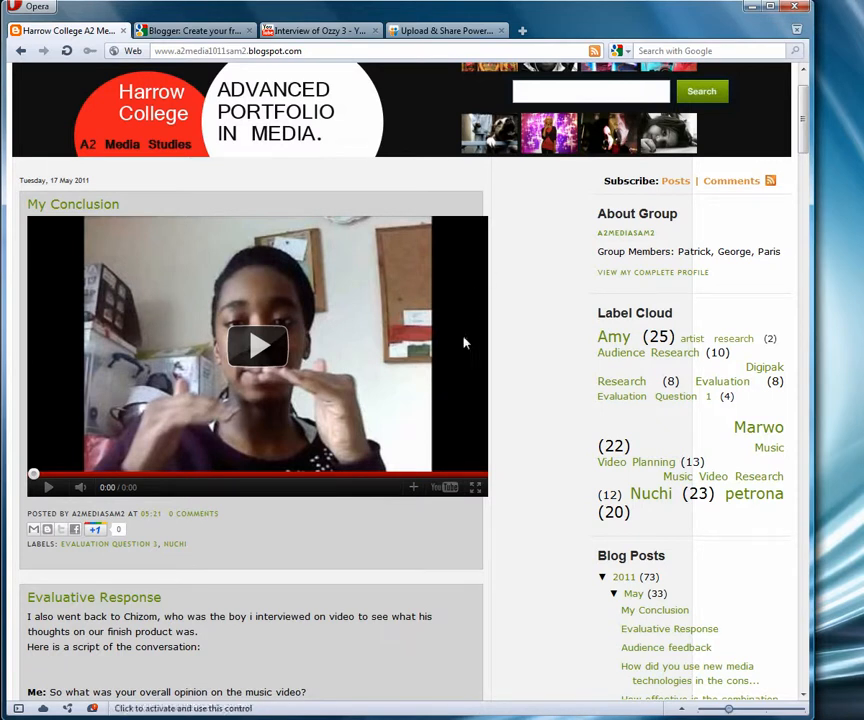
scroll(507, 324, down, 5)
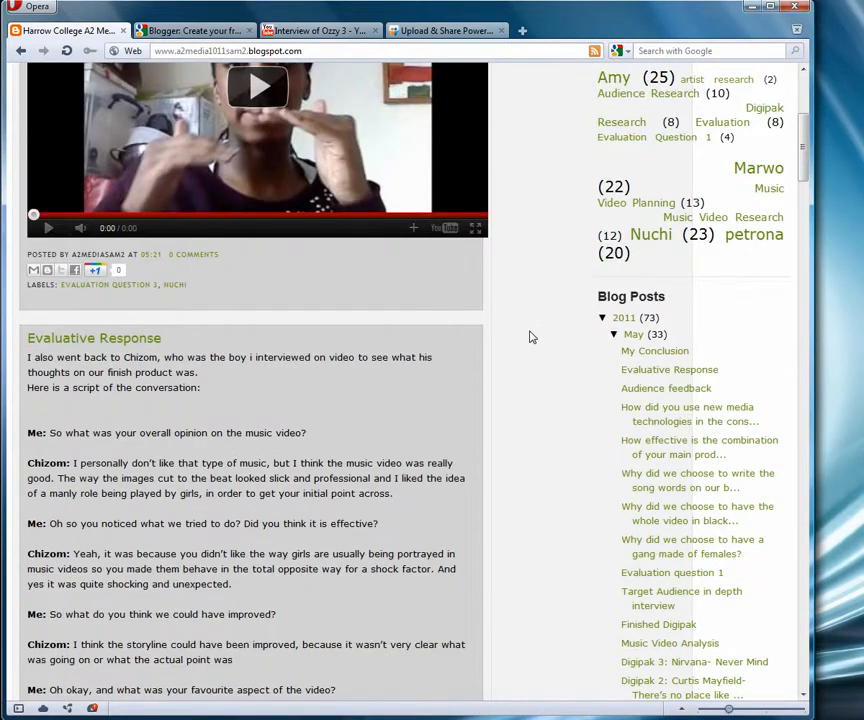
scroll(531, 338, up, 3)
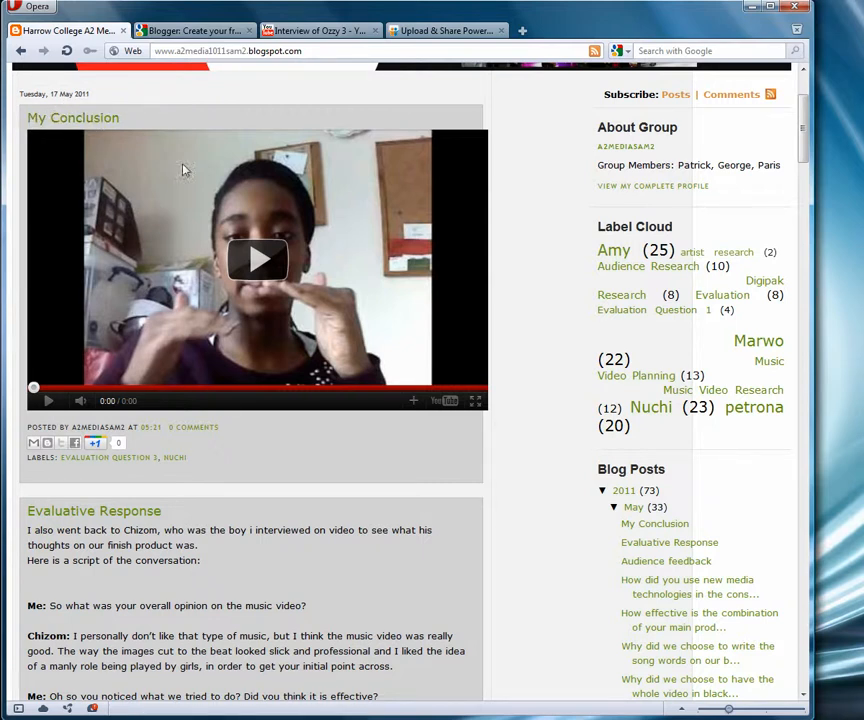
scroll(225, 408, down, 5)
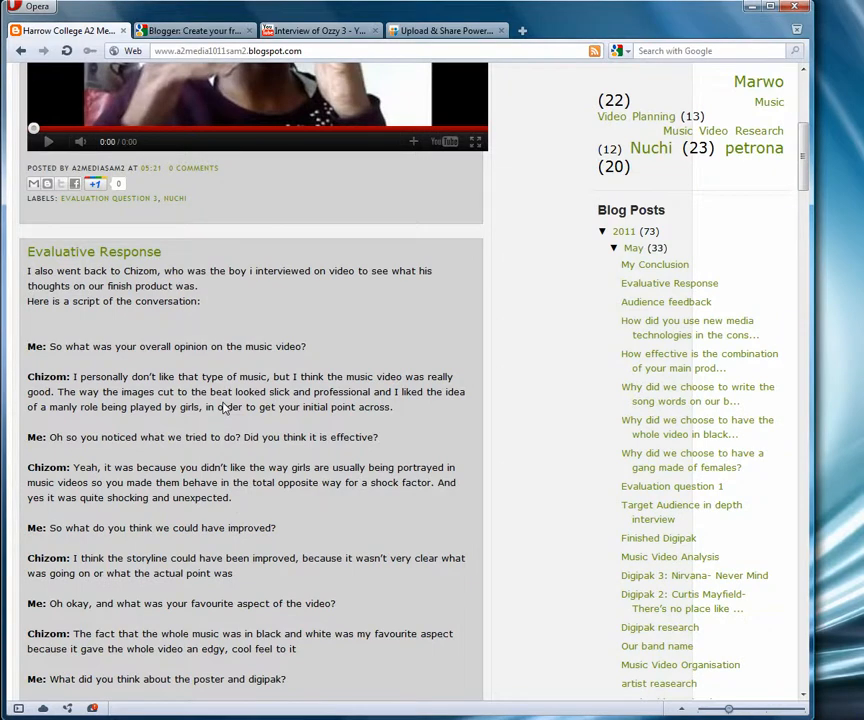
scroll(225, 408, down, 2)
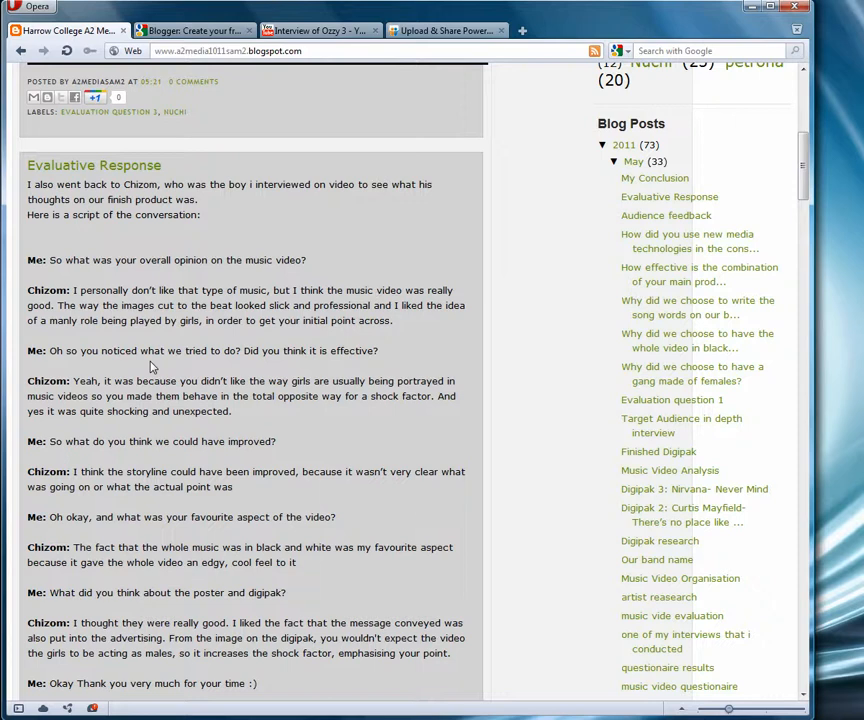
scroll(152, 367, up, 8)
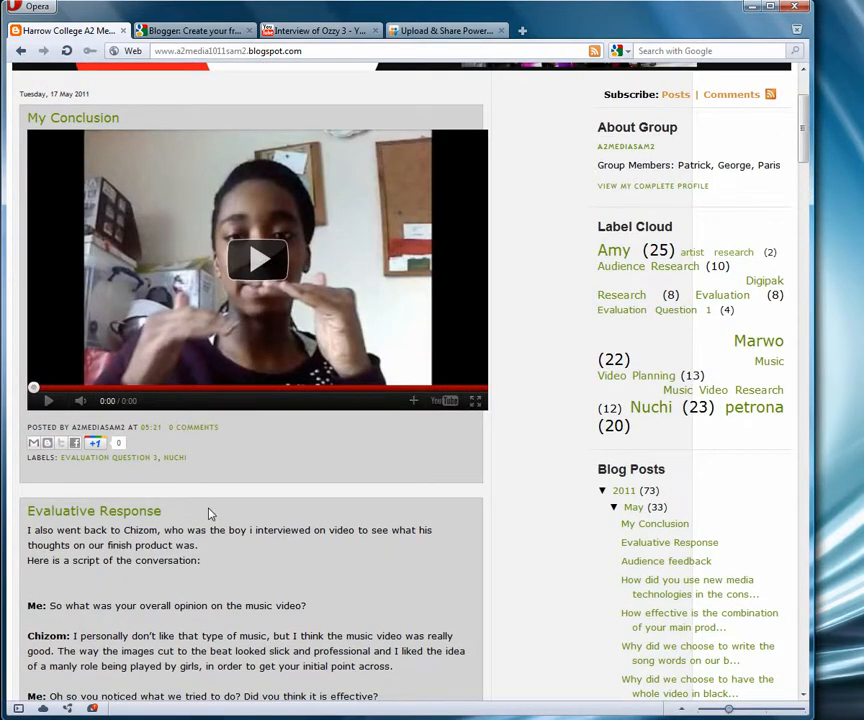
scroll(210, 514, down, 6)
scroll(210, 514, down, 15)
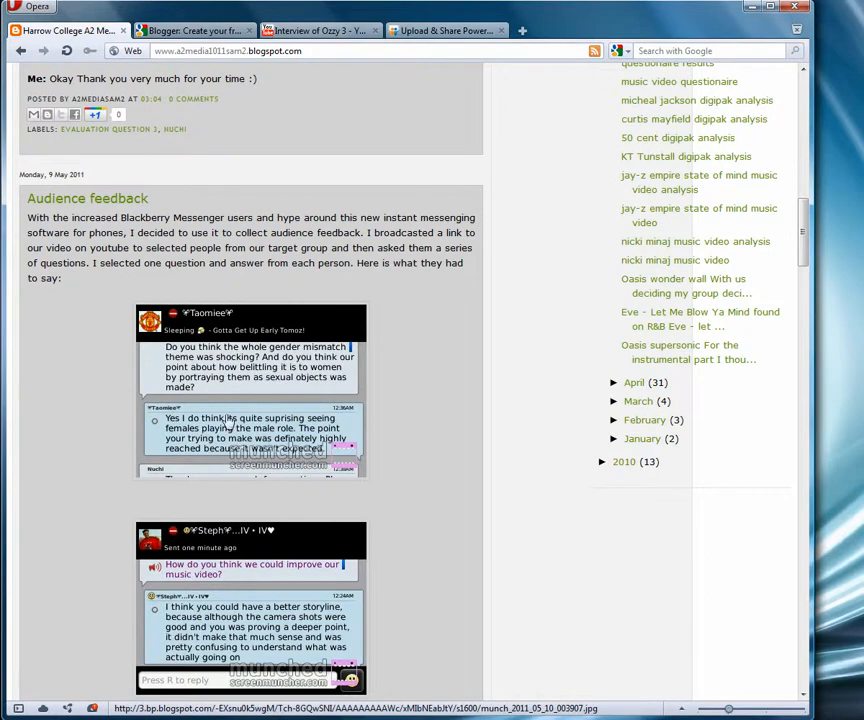
scroll(229, 420, down, 11)
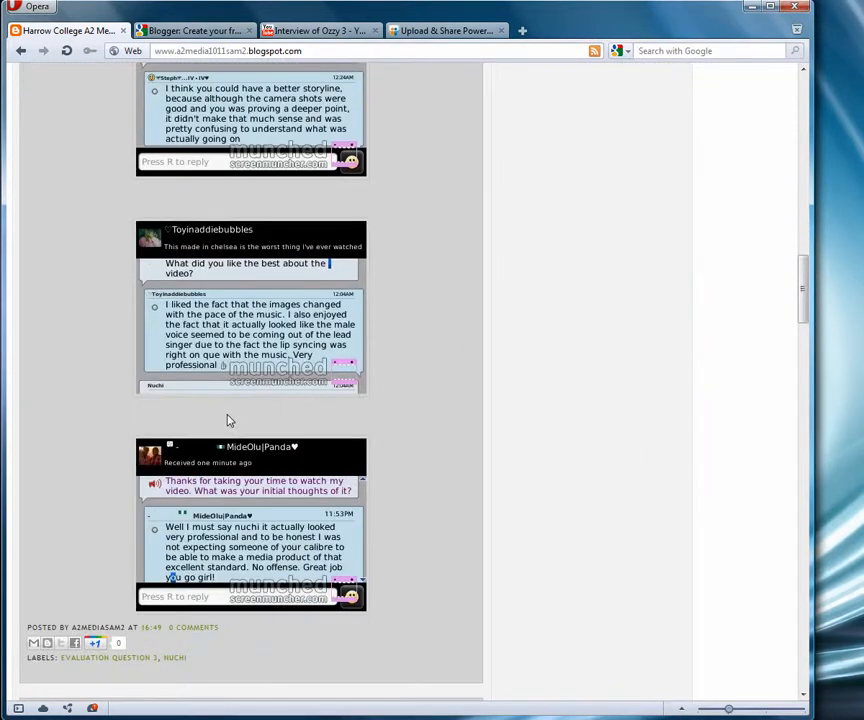
scroll(228, 419, down, 13)
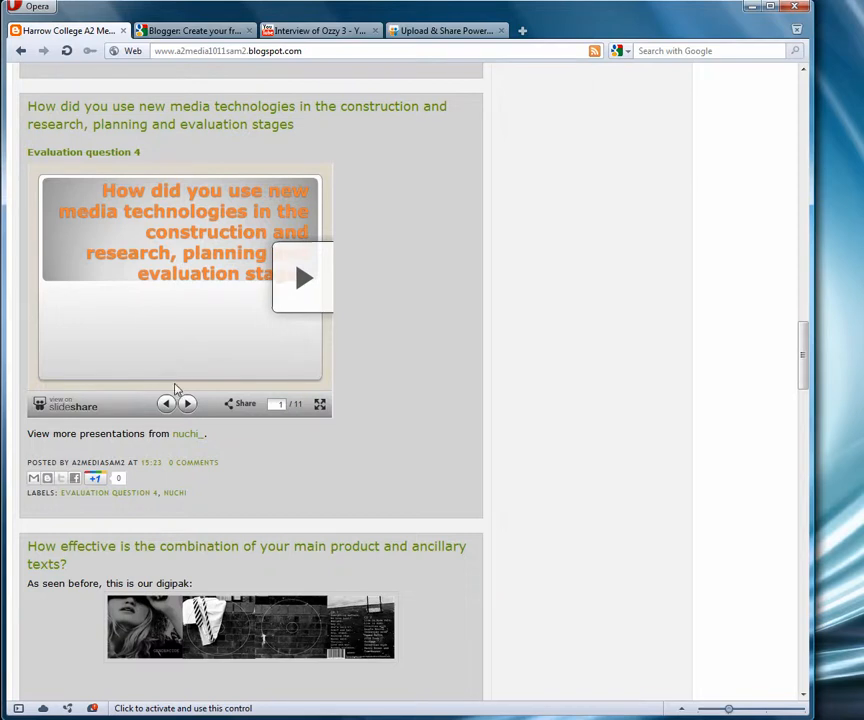
scroll(175, 385, down, 2)
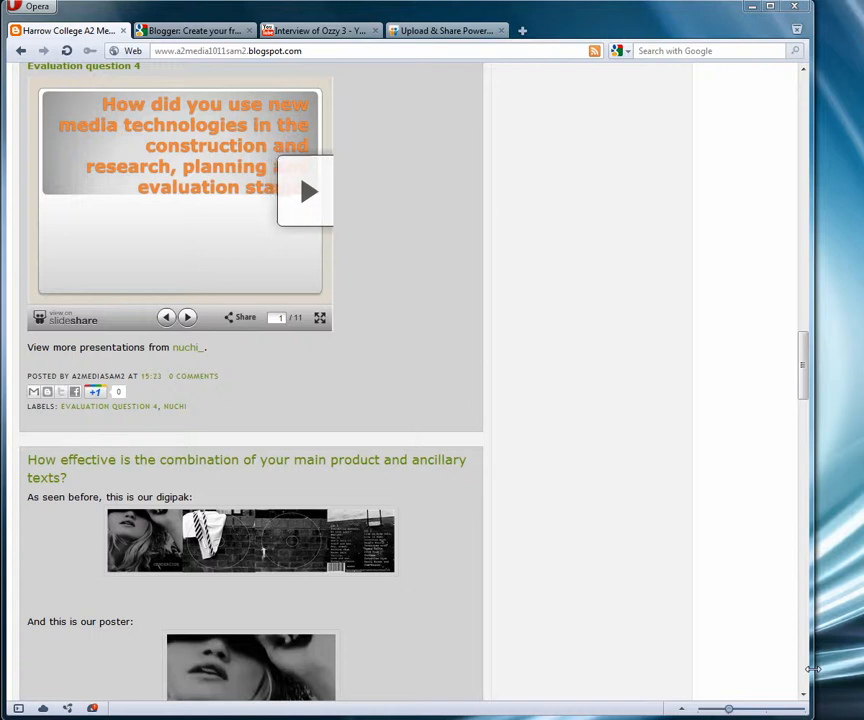
- Sign in to Blogger with the group account's e-mail address and password
click(205, 33)
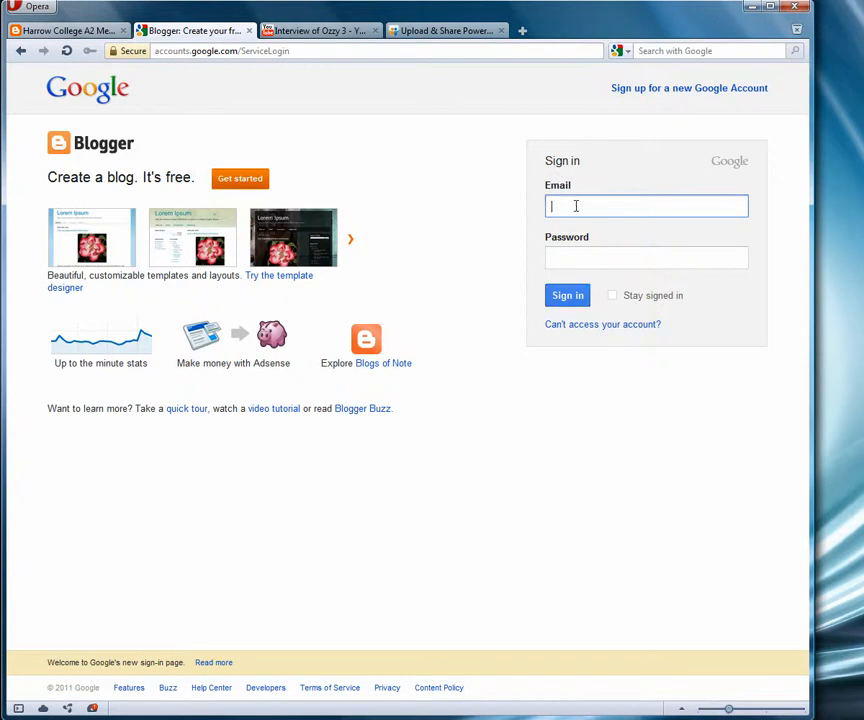
click(588, 263)
text(************)
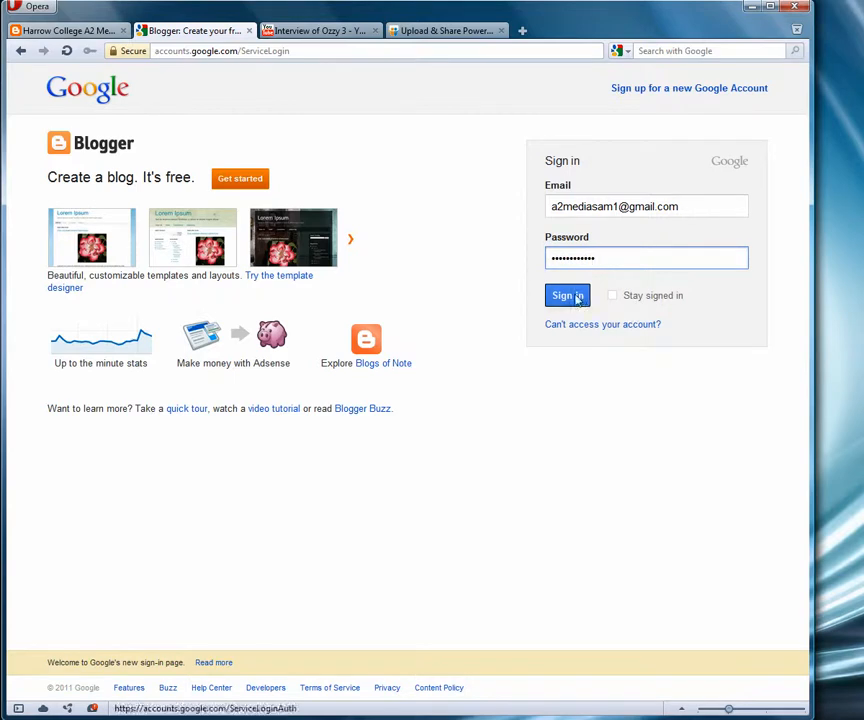
click(576, 296)
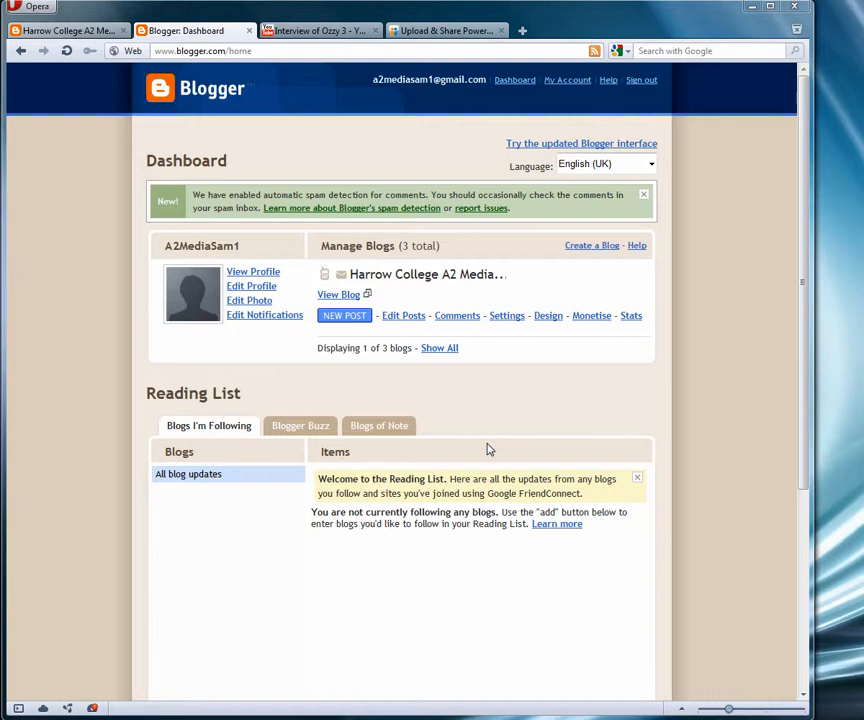
- Upload the group picture from the computer as the profile photo
click(248, 309)
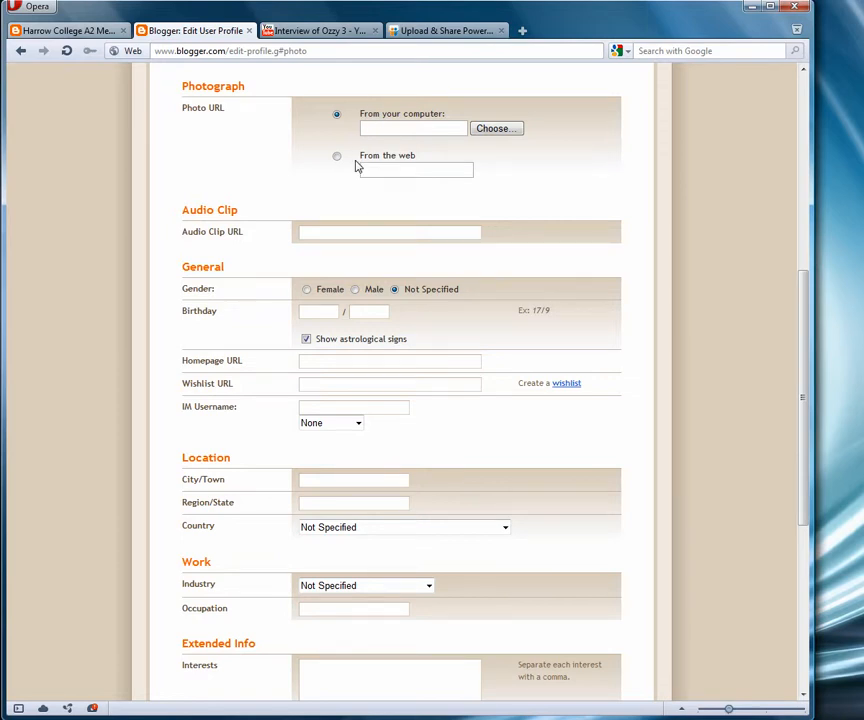
click(503, 131)
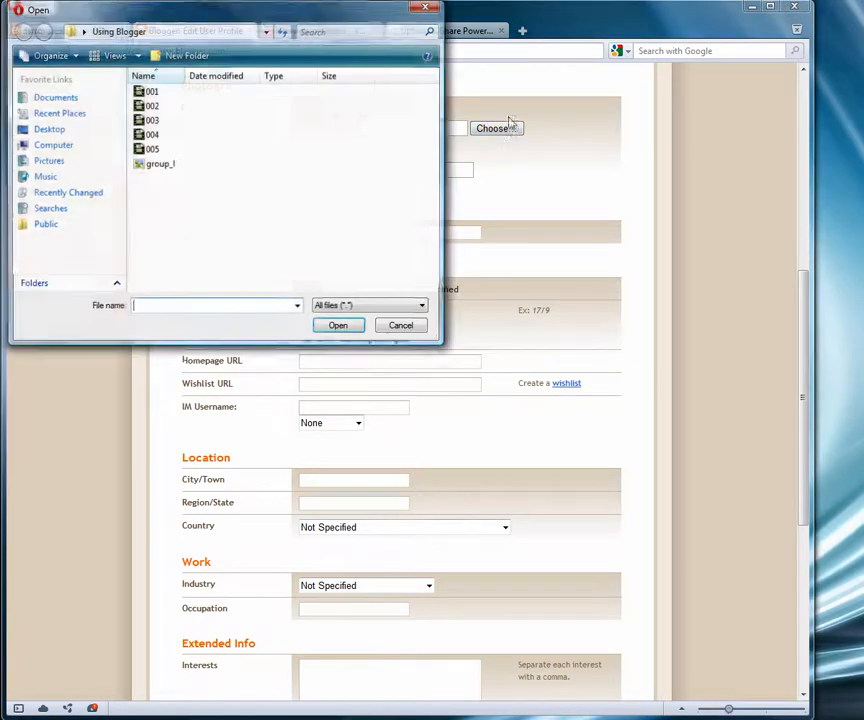
click(150, 166)
click(336, 326)
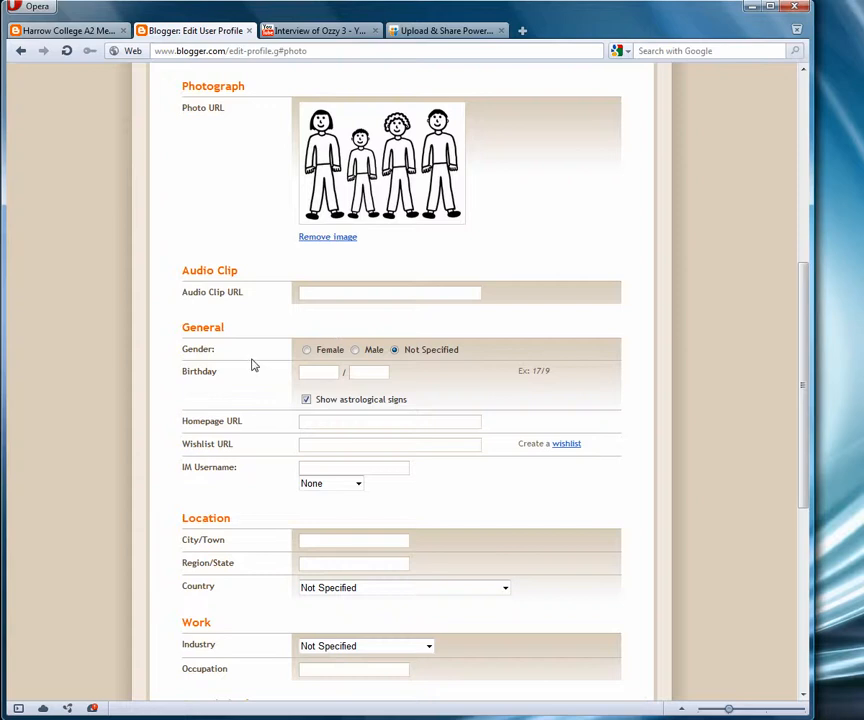
- Paste the group members list into About Me, save the profile and return to the Dashboard
scroll(253, 366, down, 6)
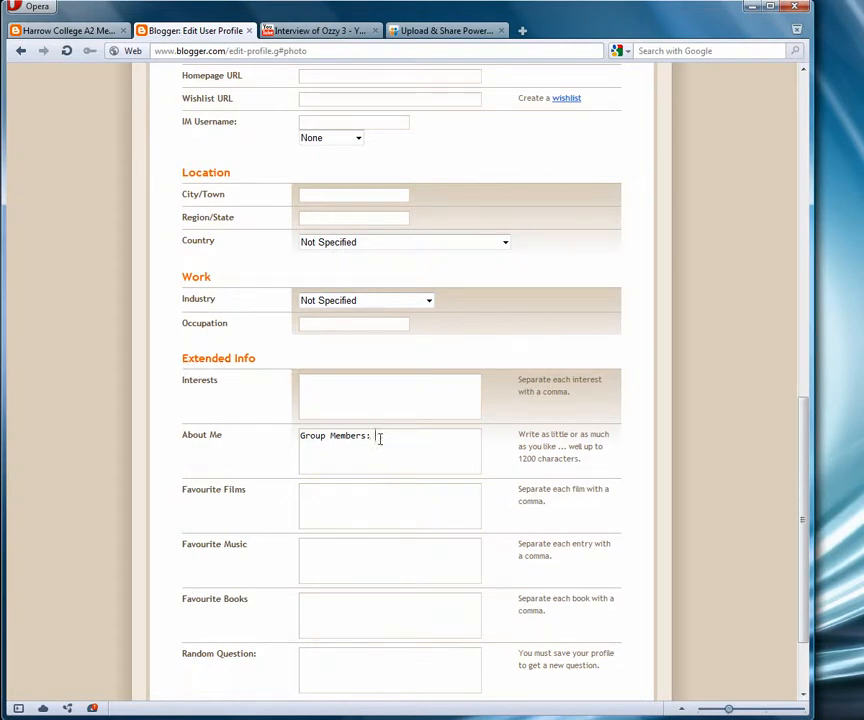
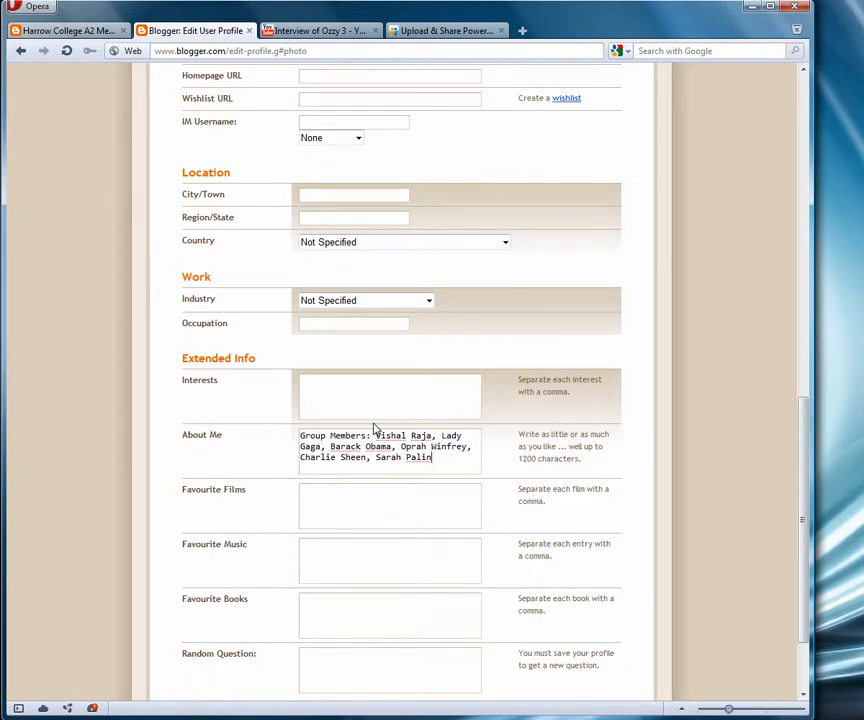
scroll(374, 428, down, 3)
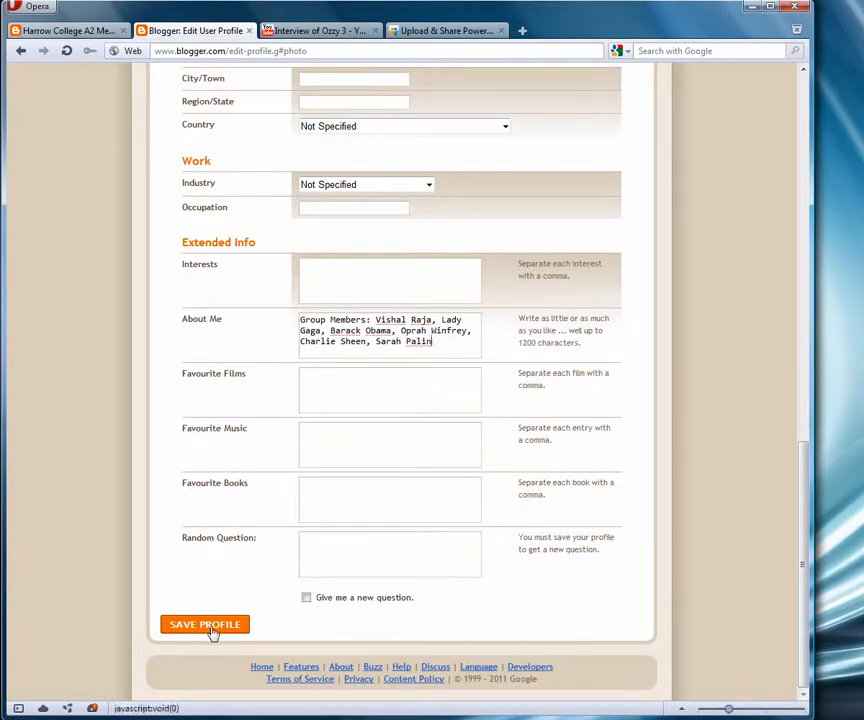
click(211, 627)
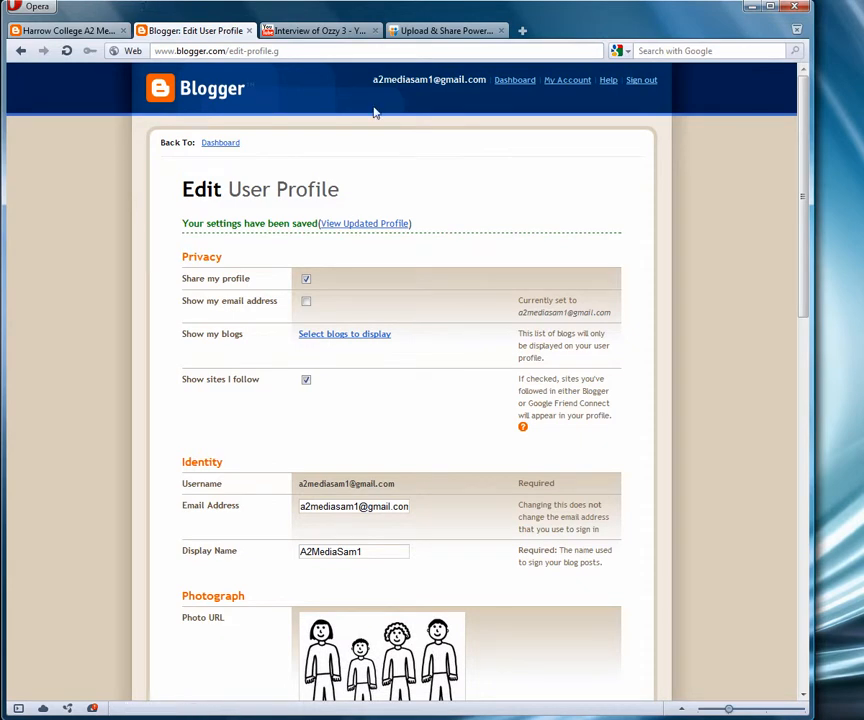
click(511, 87)
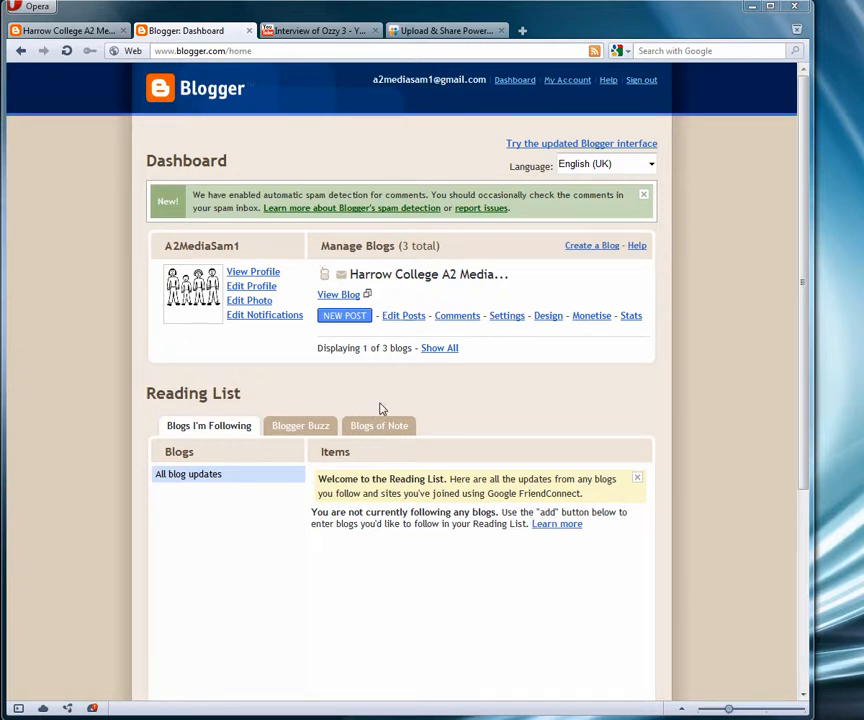
- Create a new post on the Harrow College A2 Media blog from the Dashboard
click(364, 318)
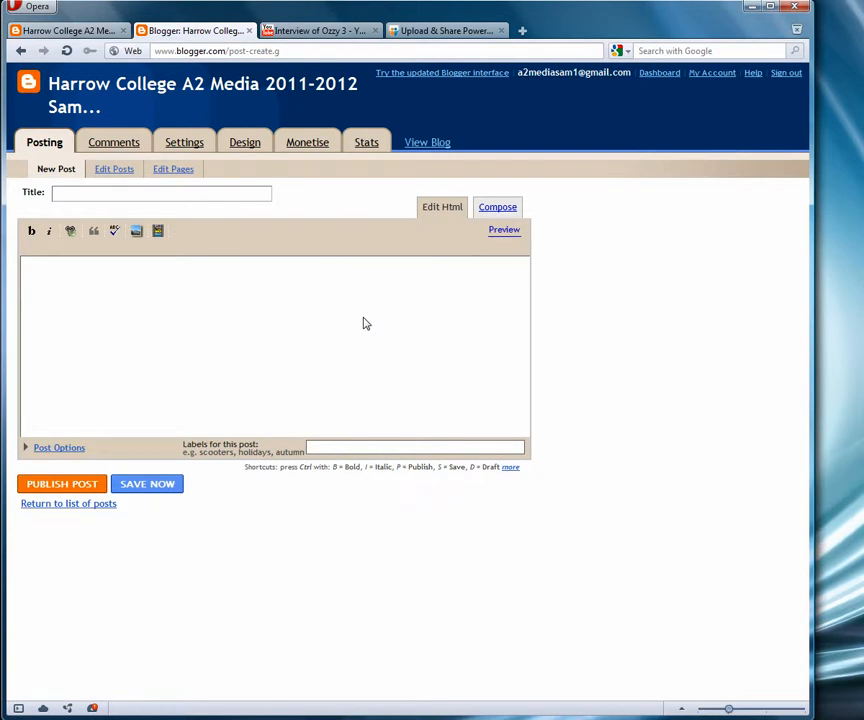
- Enter 'Title' as the post title and bring up the Lorem Ipsum Word document
click(72, 196)
text(Title)
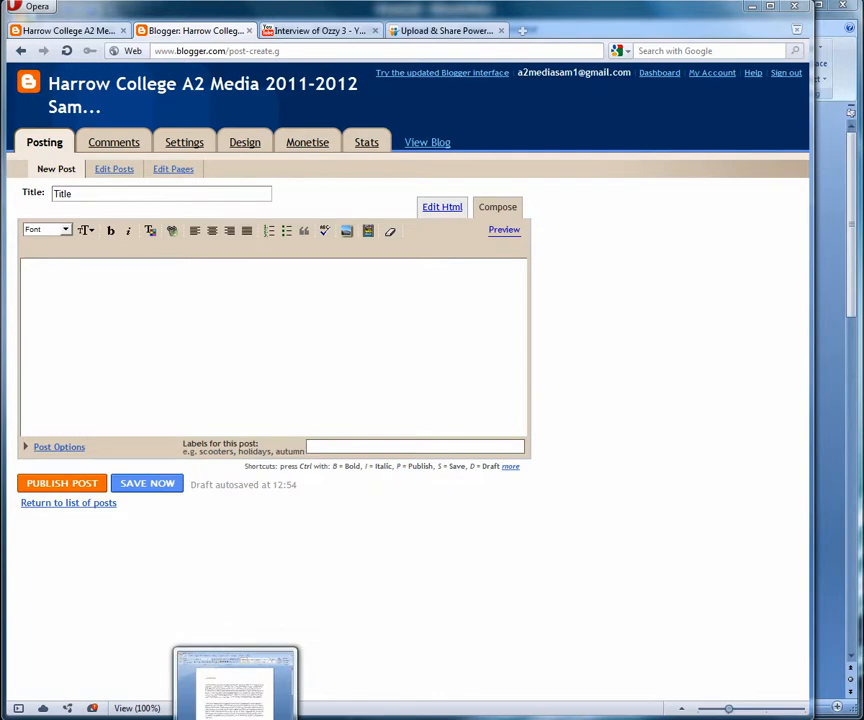
click(235, 718)
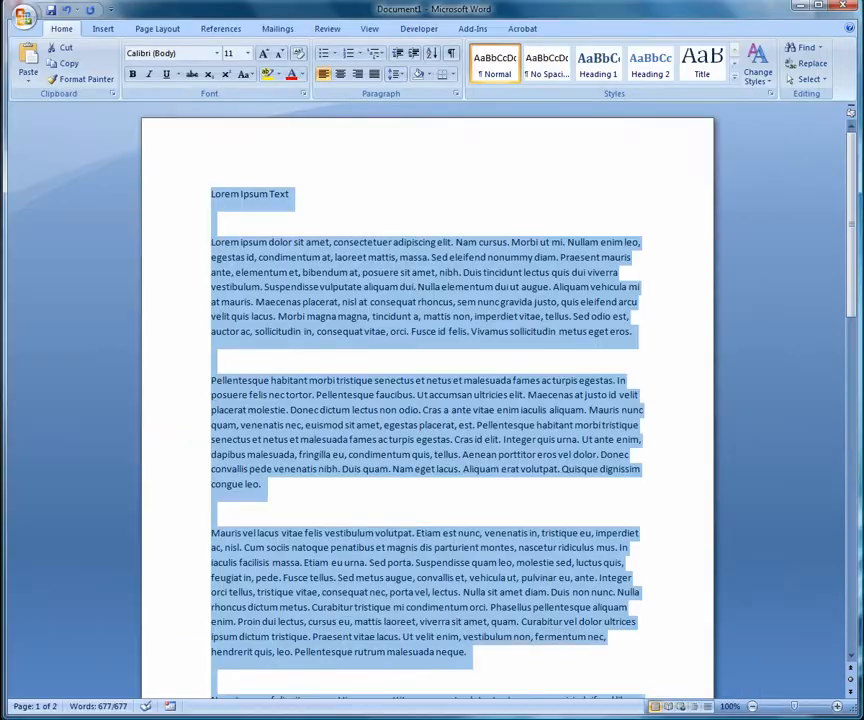
- Copy the selected Lorem Ipsum text in Word and return to the Blogger editor
right_click(293, 286)
click(330, 306)
key(alt+Tab)
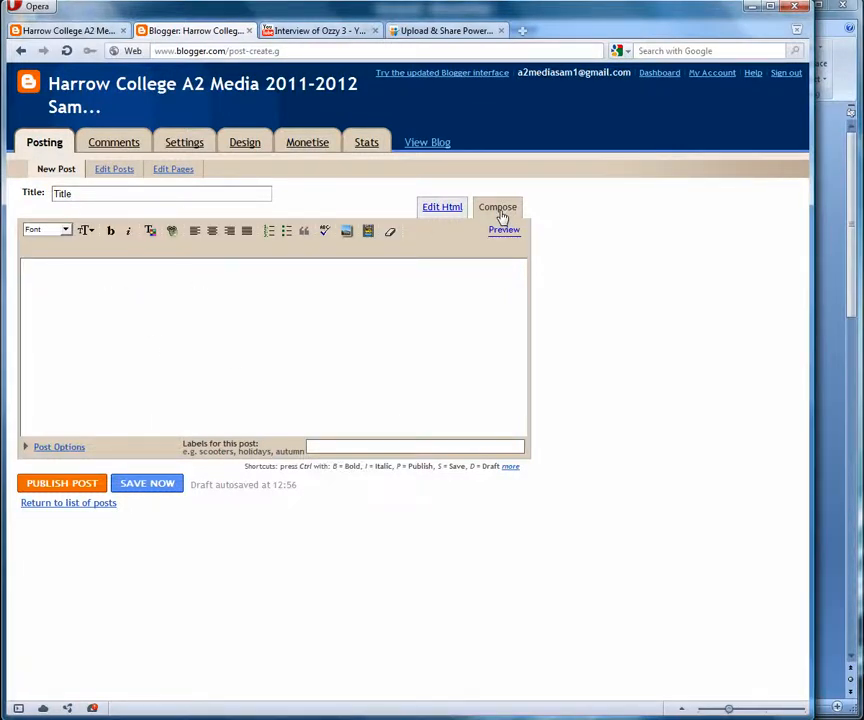
- Paste the Lorem Ipsum text into the post body through Edit Html, then select the first paragraph
right_click(89, 281)
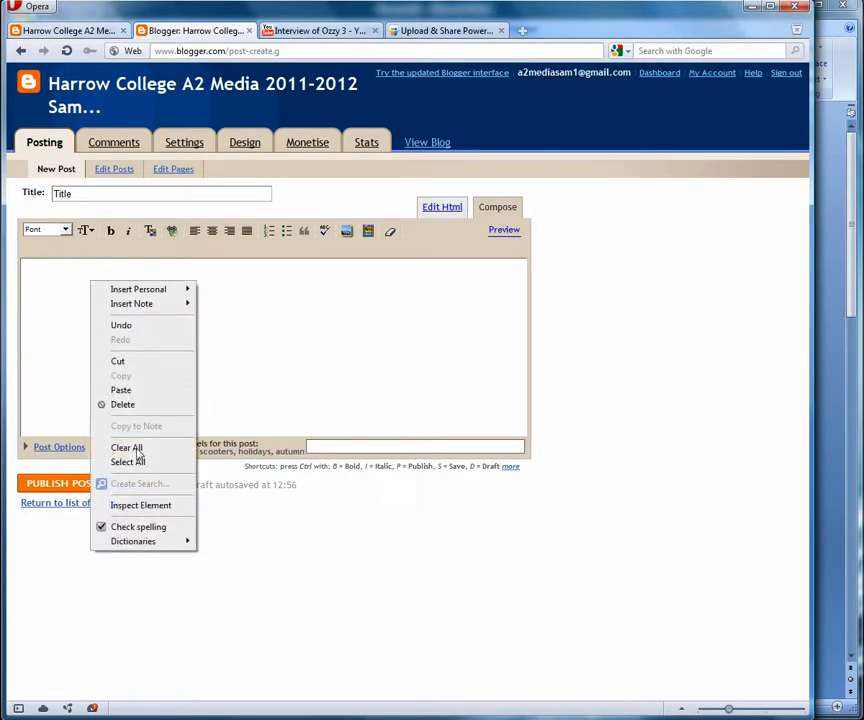
click(143, 389)
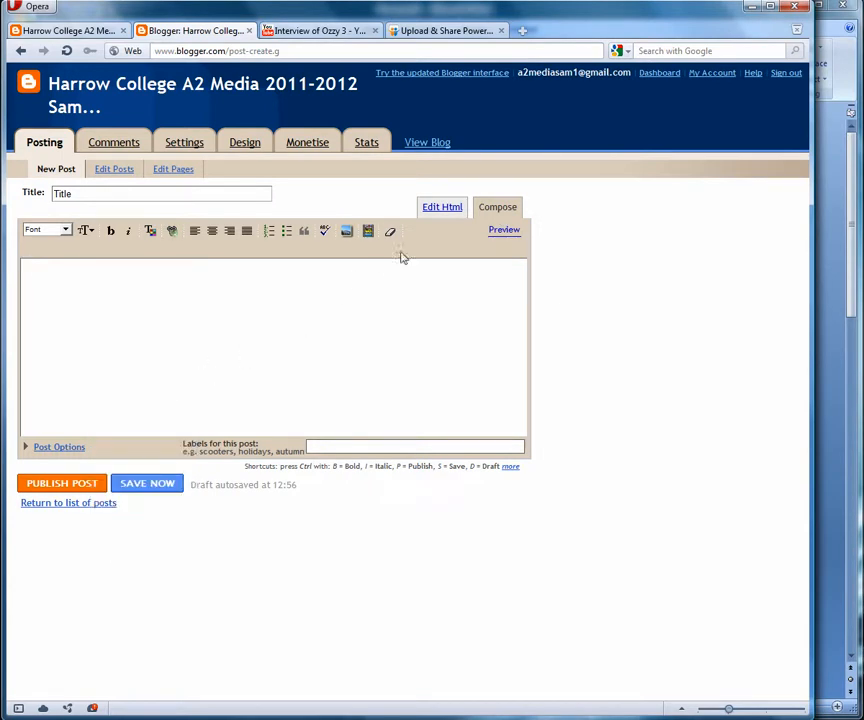
click(441, 208)
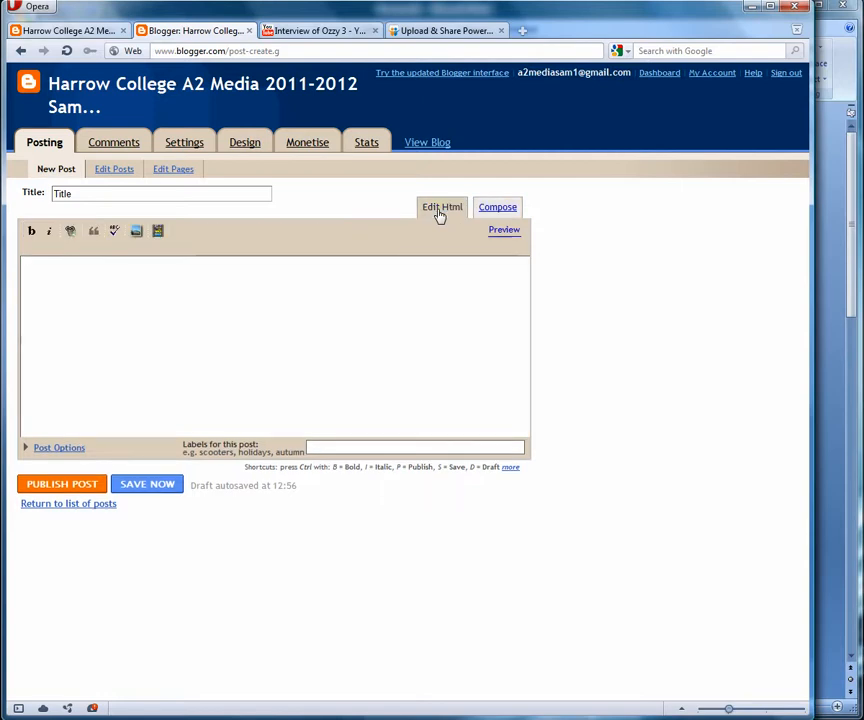
right_click(87, 285)
click(122, 391)
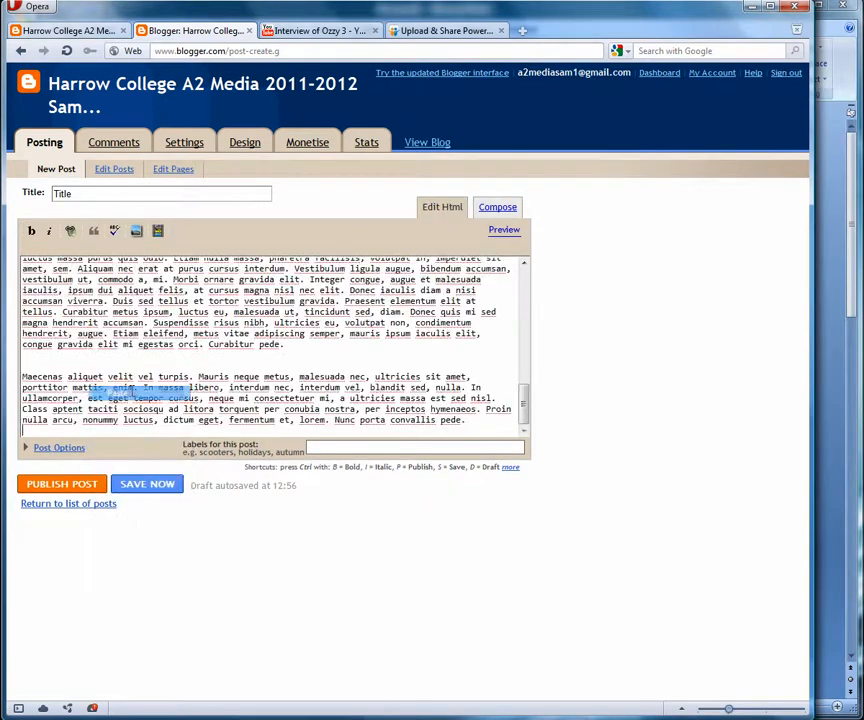
click(491, 211)
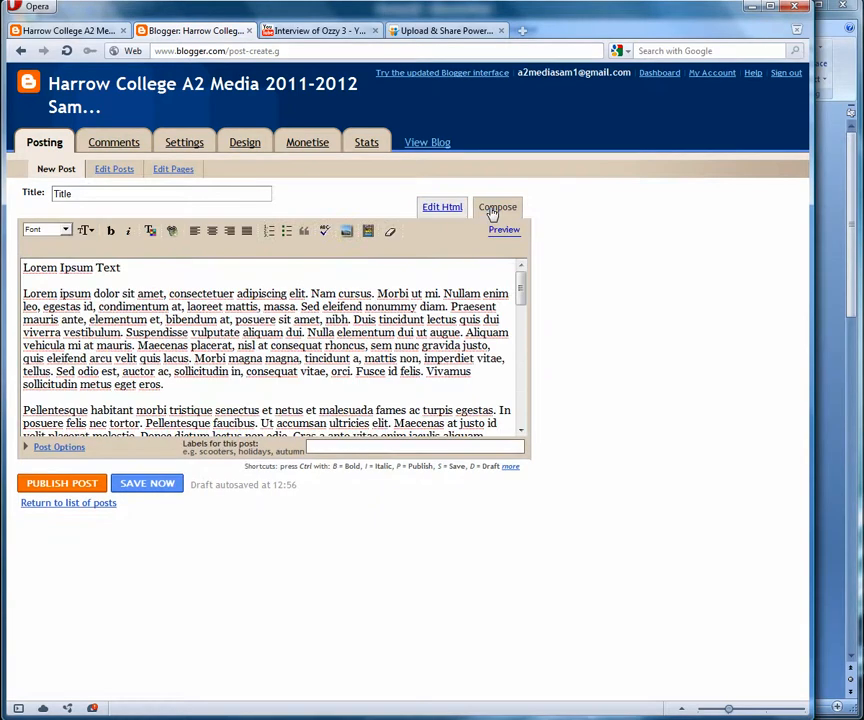
drag(178, 384, 7, 298)
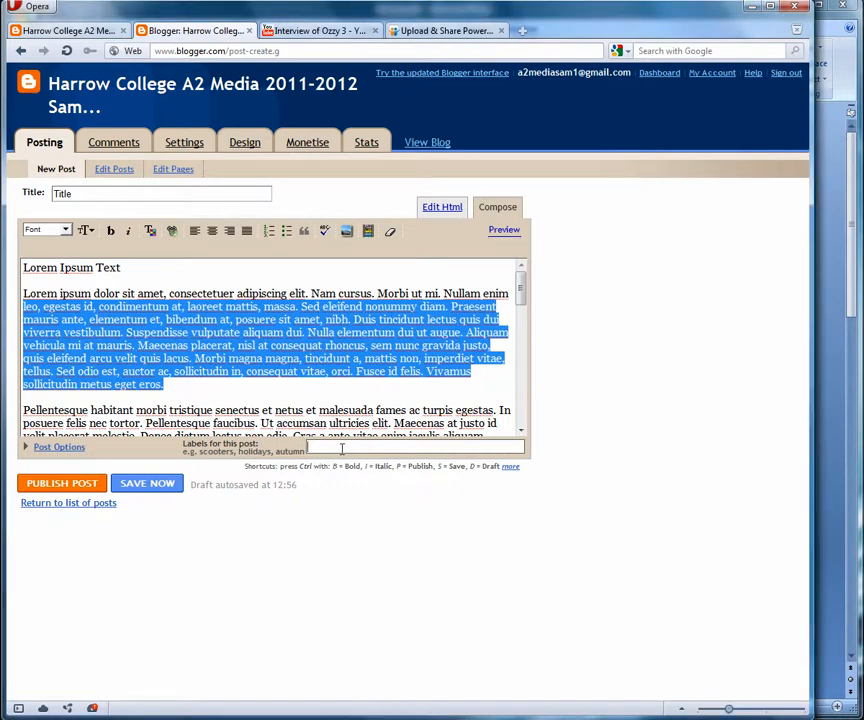
- Paste the author's name and Script Development as post labels, then open Add Image
click(340, 447)
key(ctrl+v)
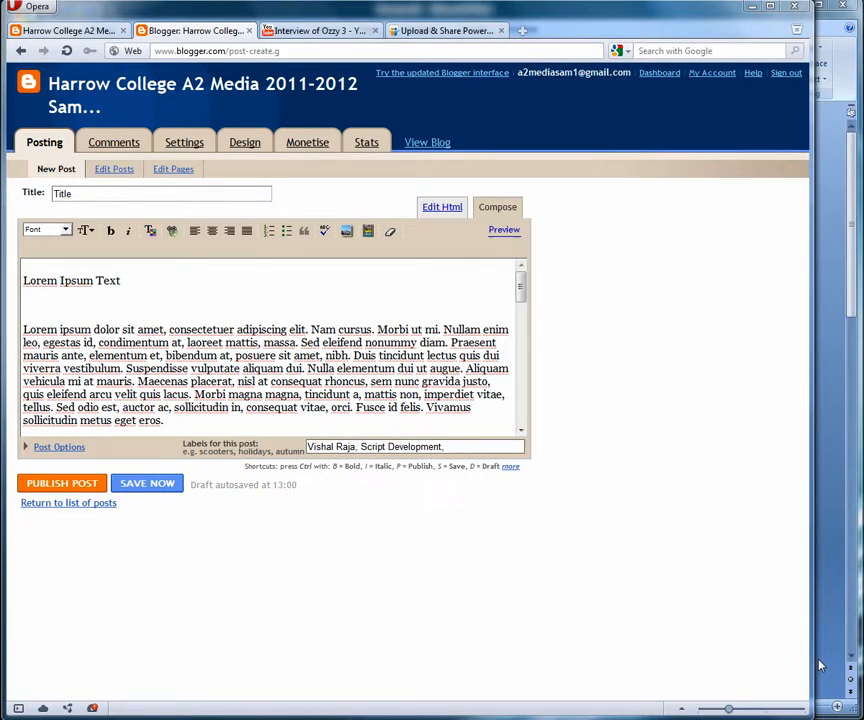
click(346, 240)
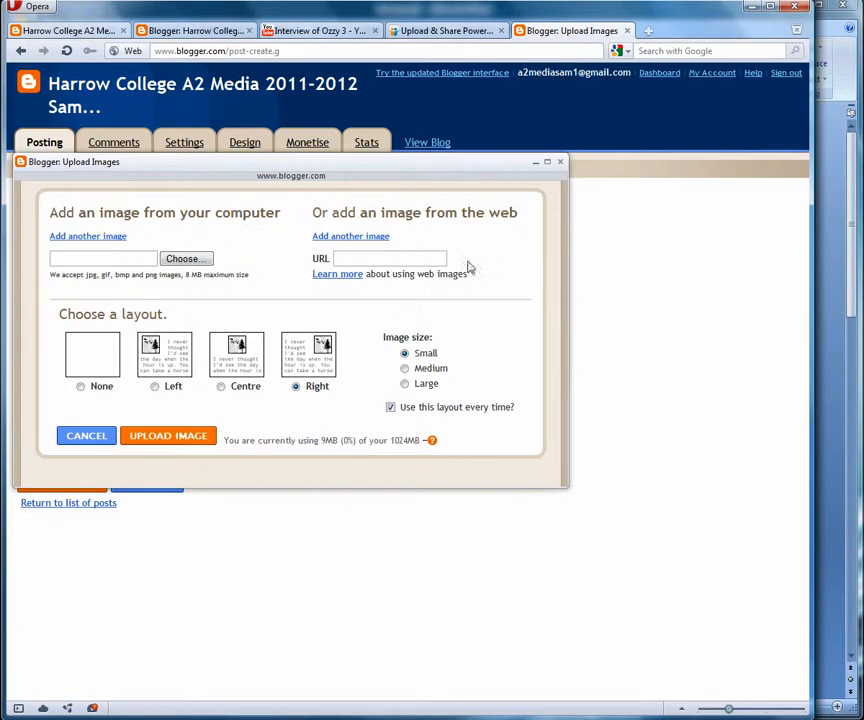
- Upload the group_l picture and insert it to the right of the text at small size
click(187, 261)
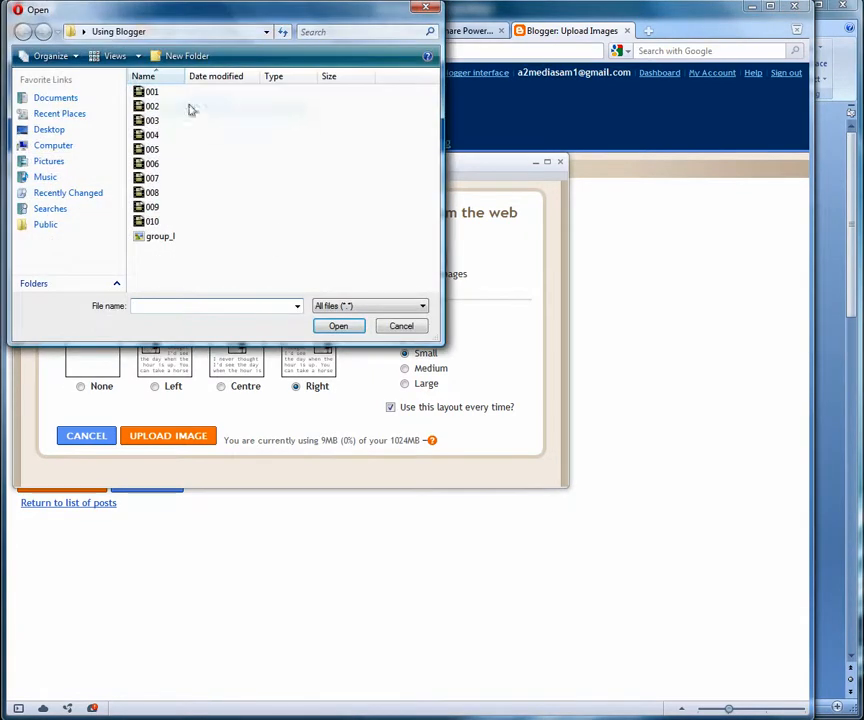
click(165, 236)
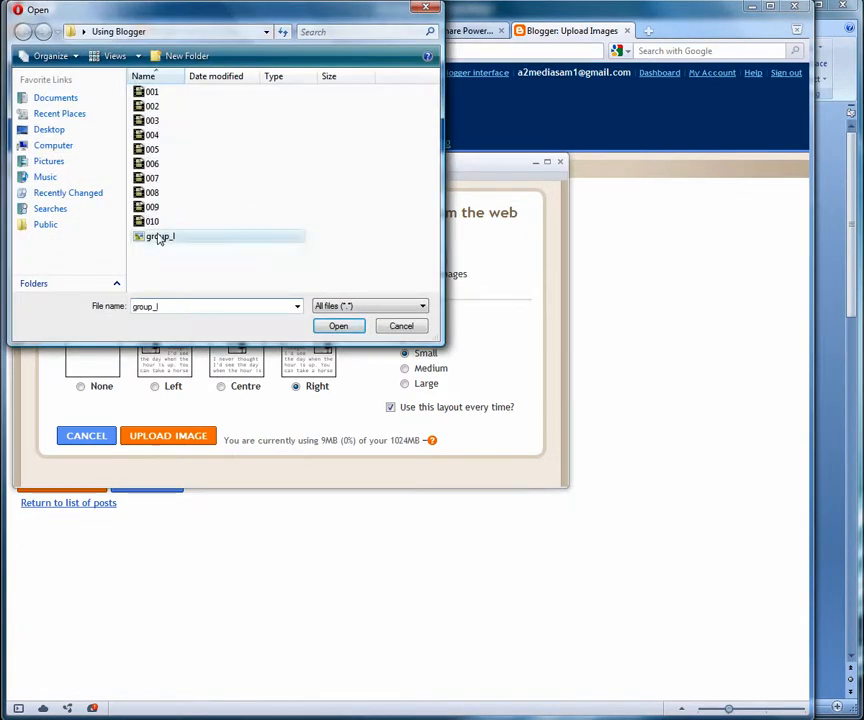
click(345, 327)
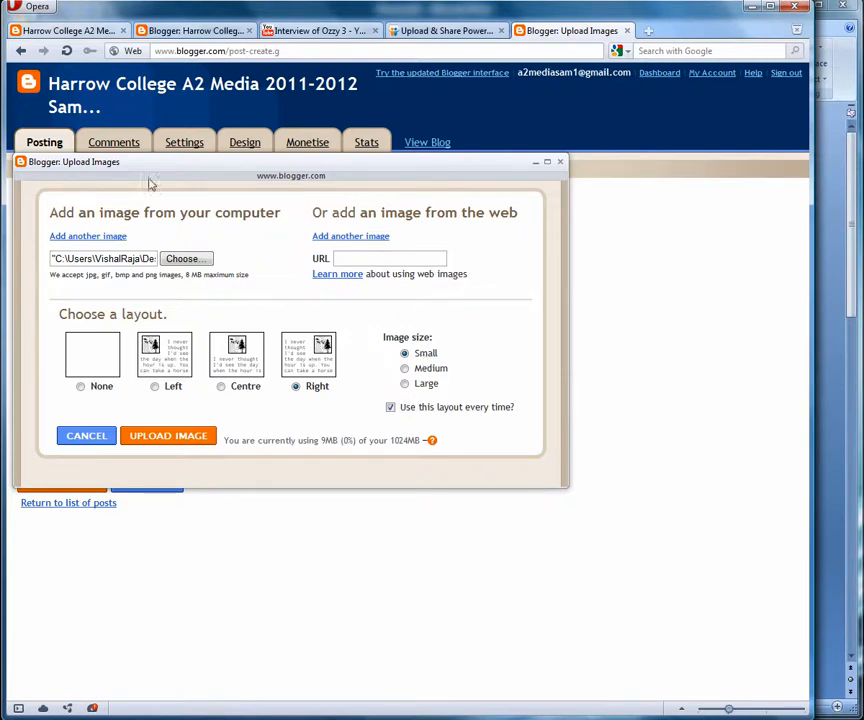
click(201, 441)
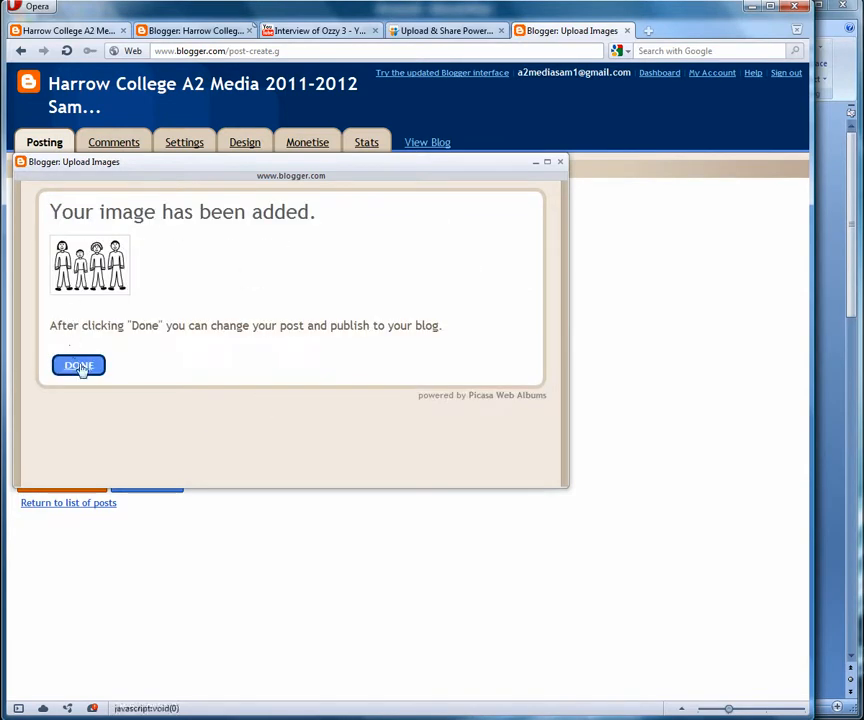
click(80, 367)
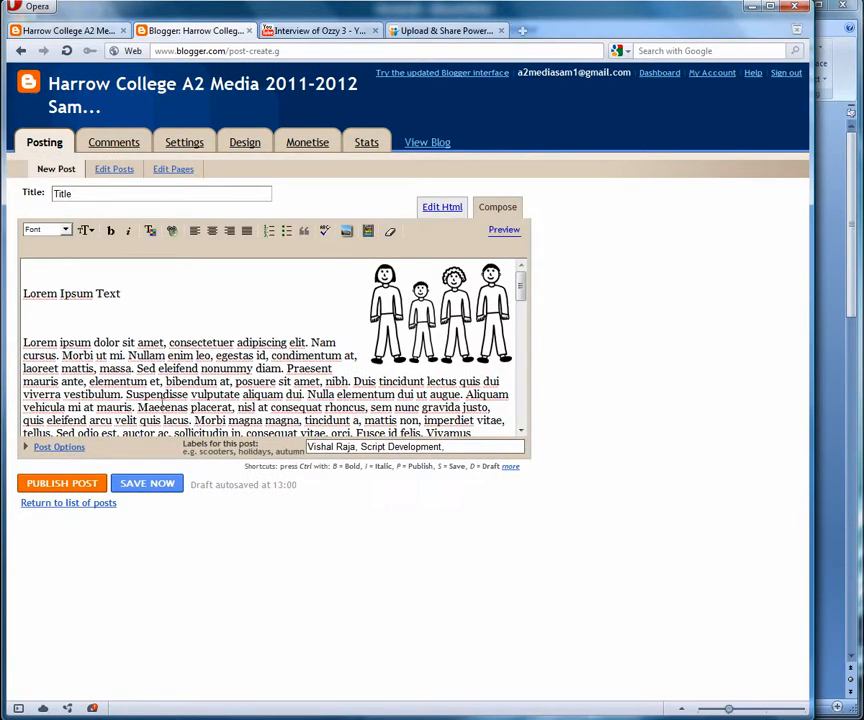
- Select the inserted group image, then go to the Interview of Ozzy 3 YouTube tab
click(406, 336)
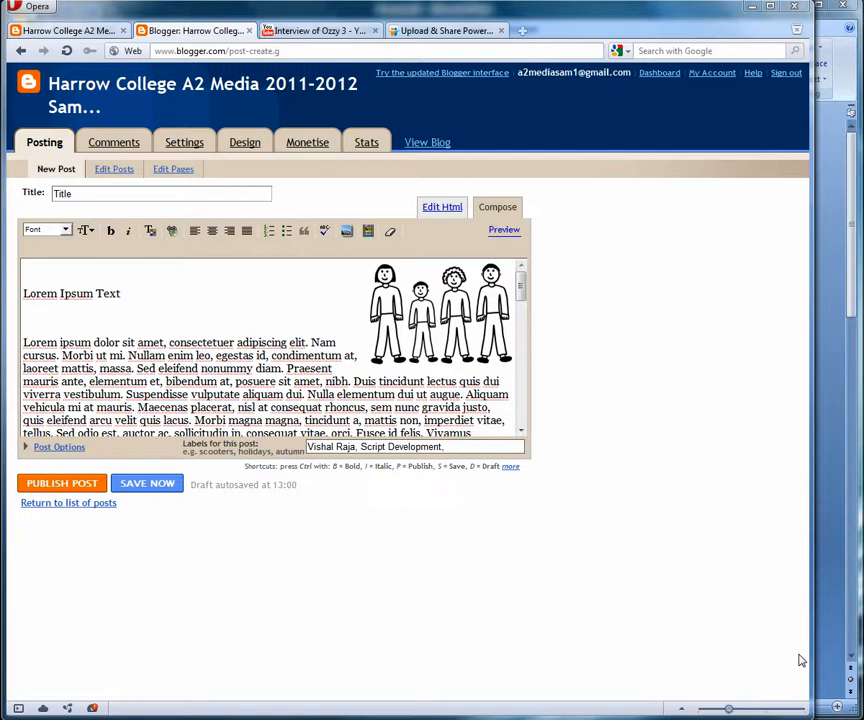
click(318, 32)
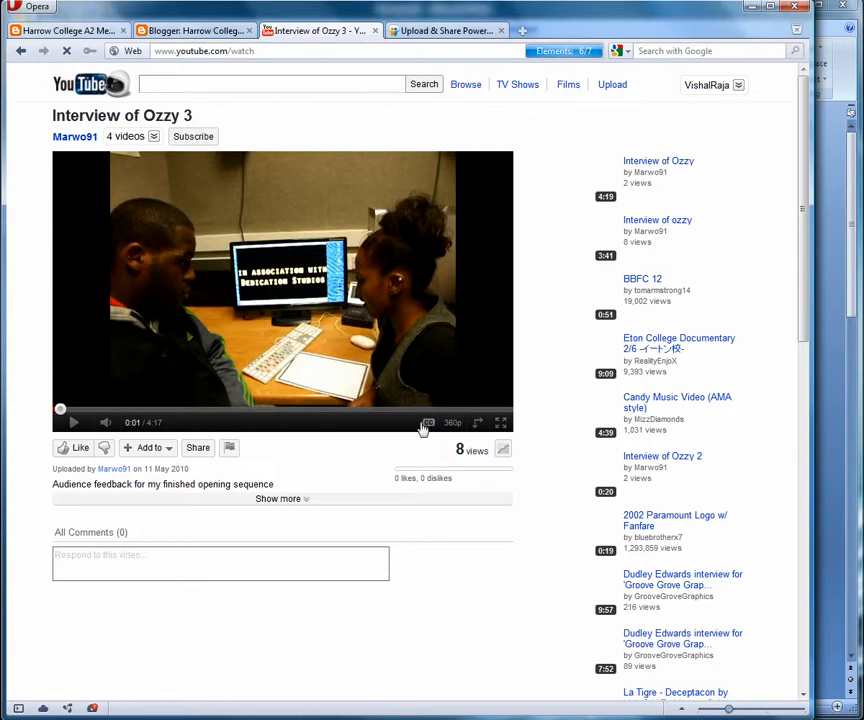
- Copy the Interview of Ozzy 3 iframe embed code from Share and return to the Blogger tab
click(199, 449)
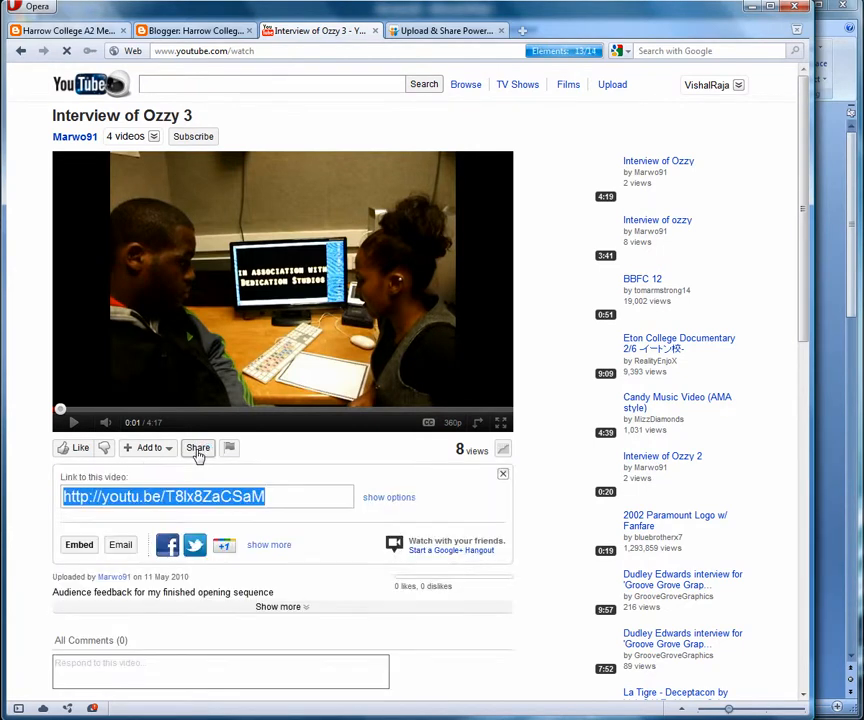
scroll(150, 420, down, 2)
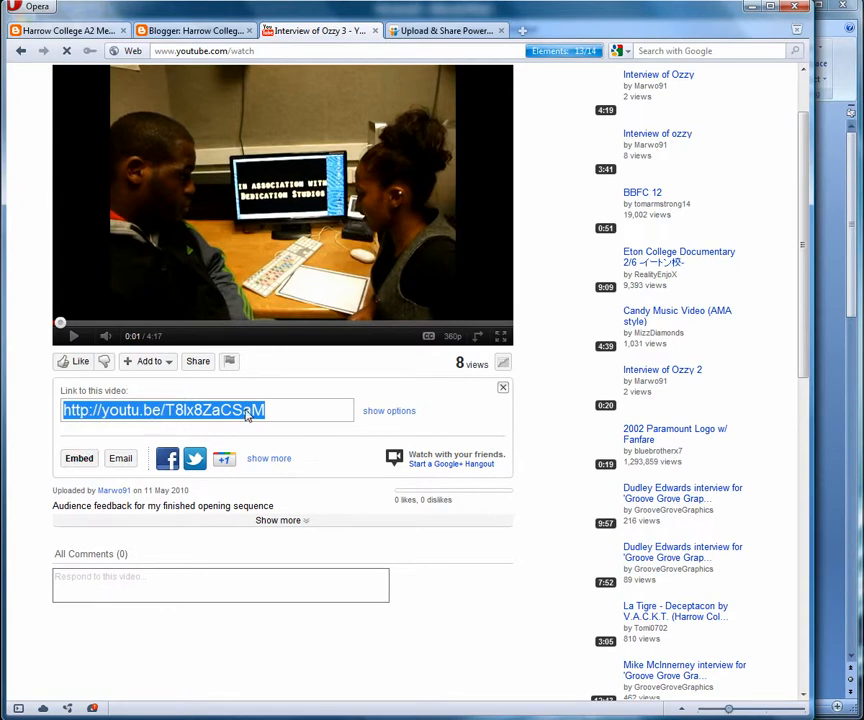
click(80, 458)
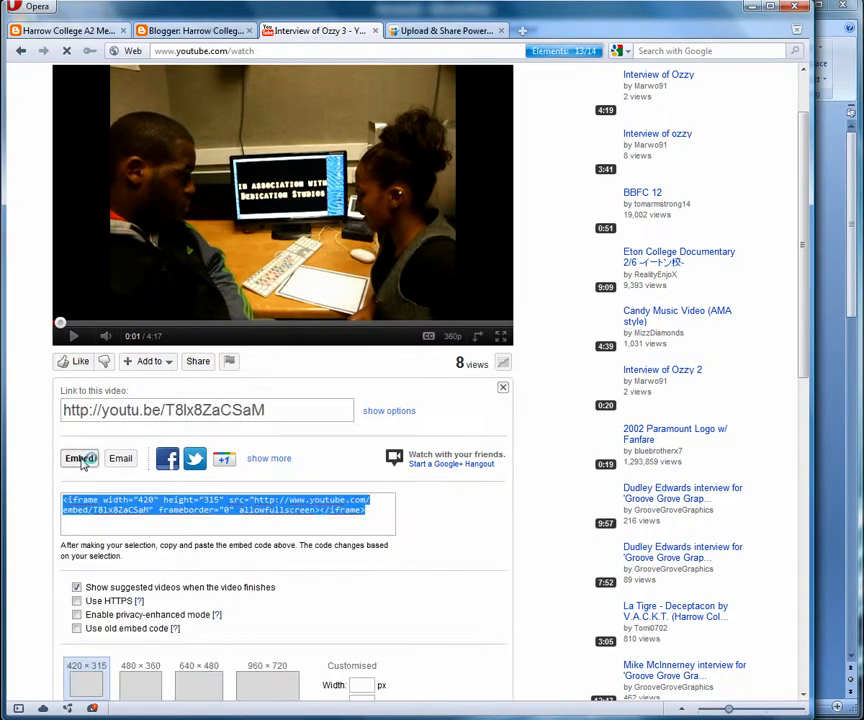
scroll(84, 460, down, 2)
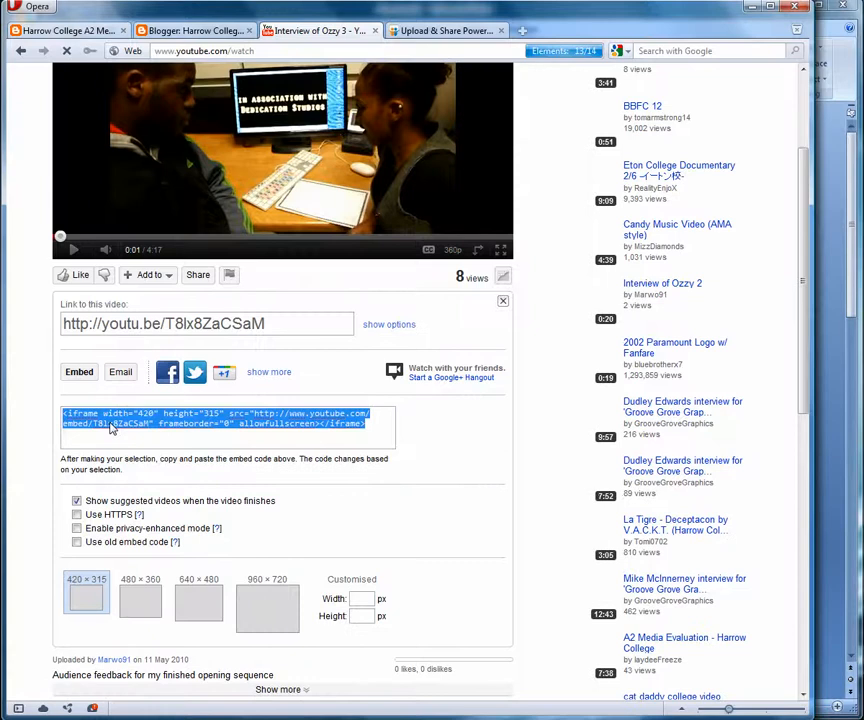
right_click(206, 427)
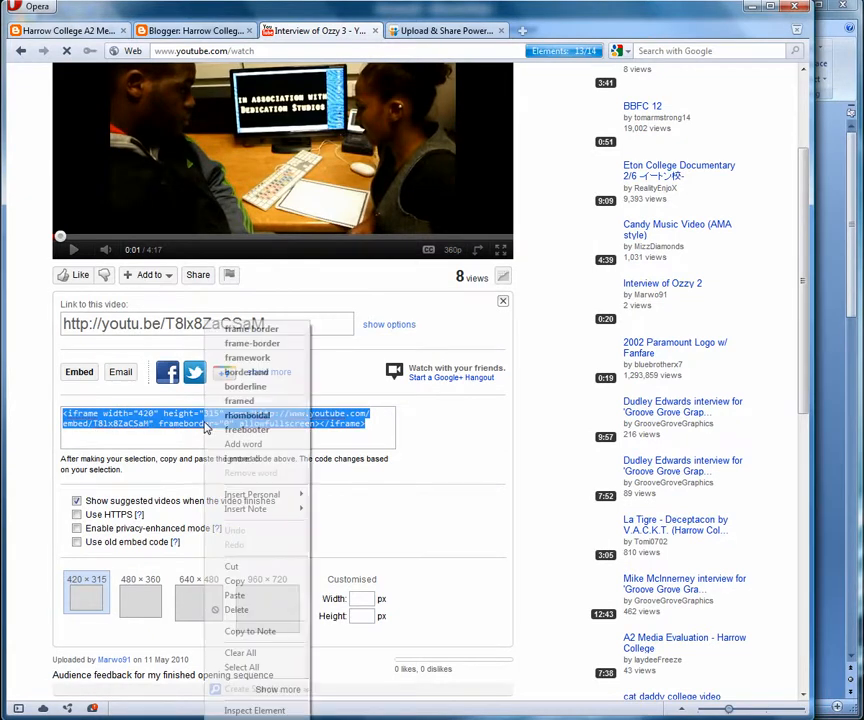
click(251, 584)
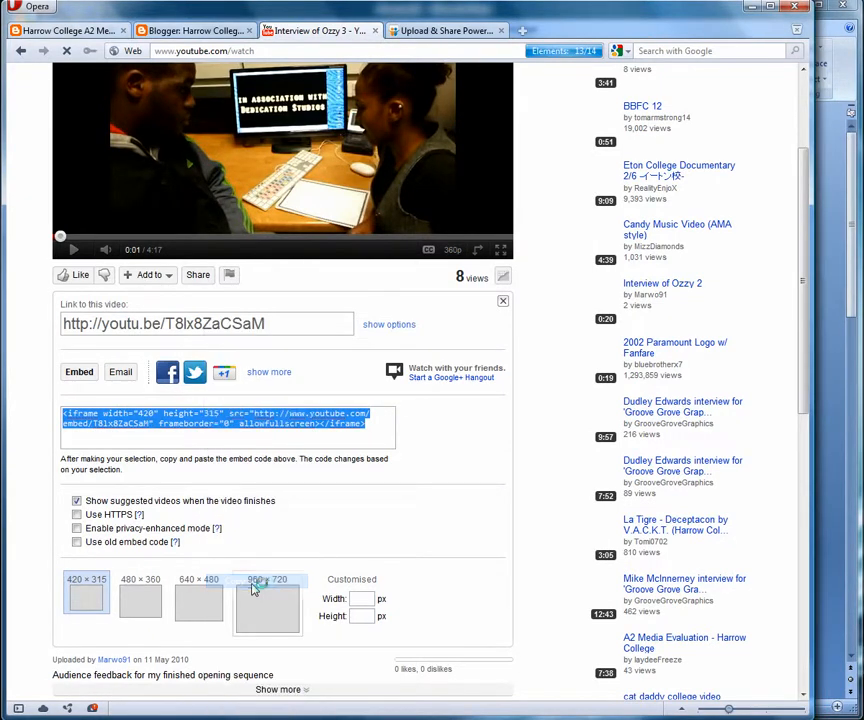
click(178, 36)
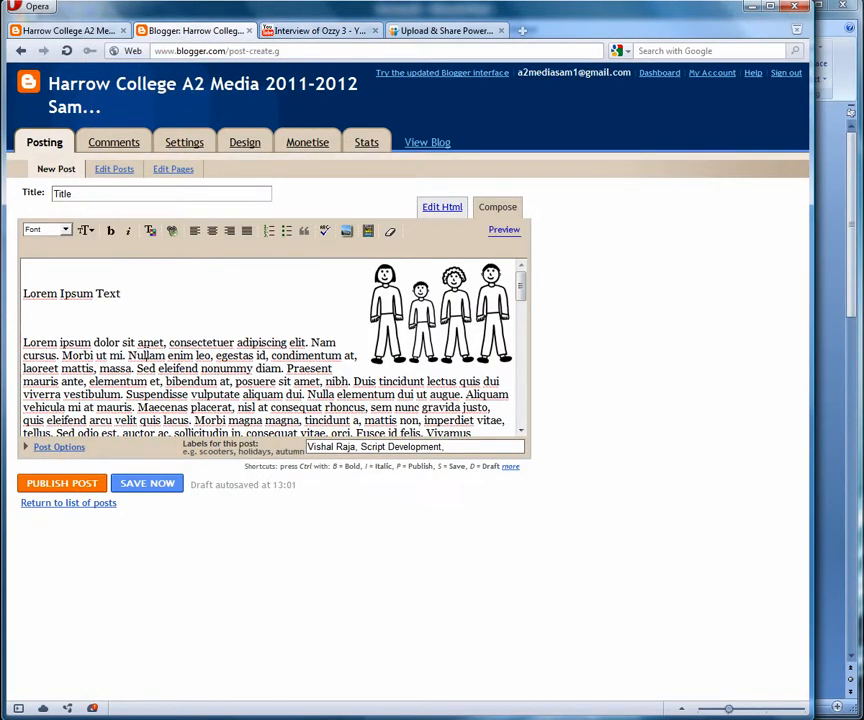
- Add a new empty line after the paragraph ending “congue leo.”
scroll(140, 358, down, 5)
click(230, 342)
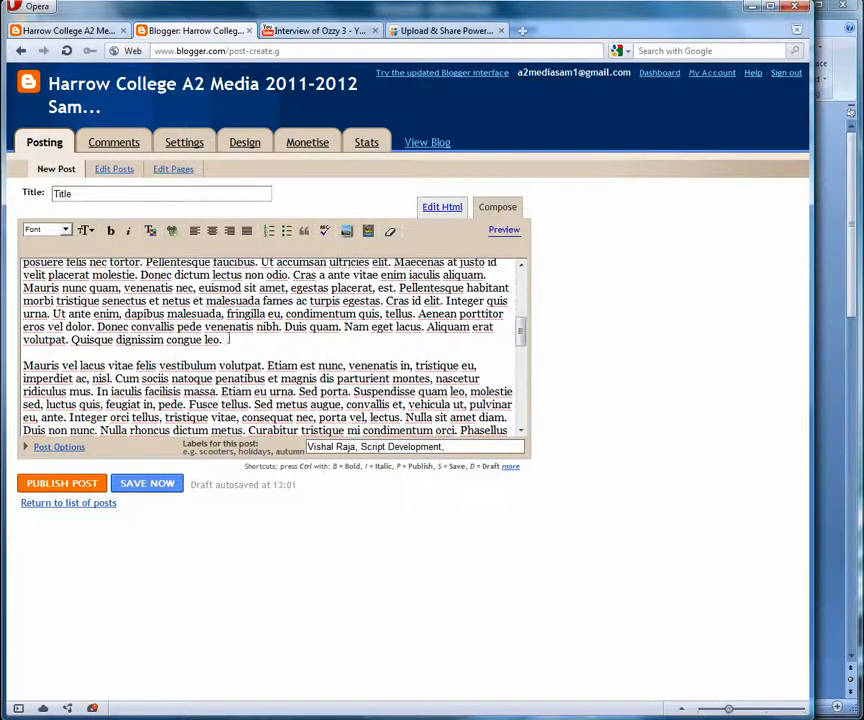
key(Return)
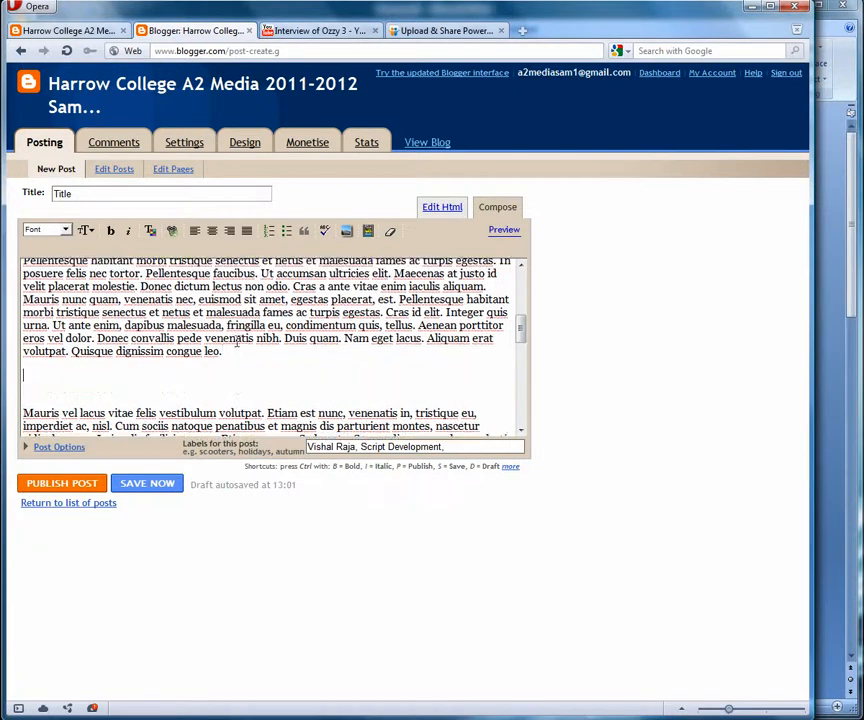
- In Edit Html view, paste the YouTube iframe embed code after “Curabitur pede.” and return to Compose
click(441, 207)
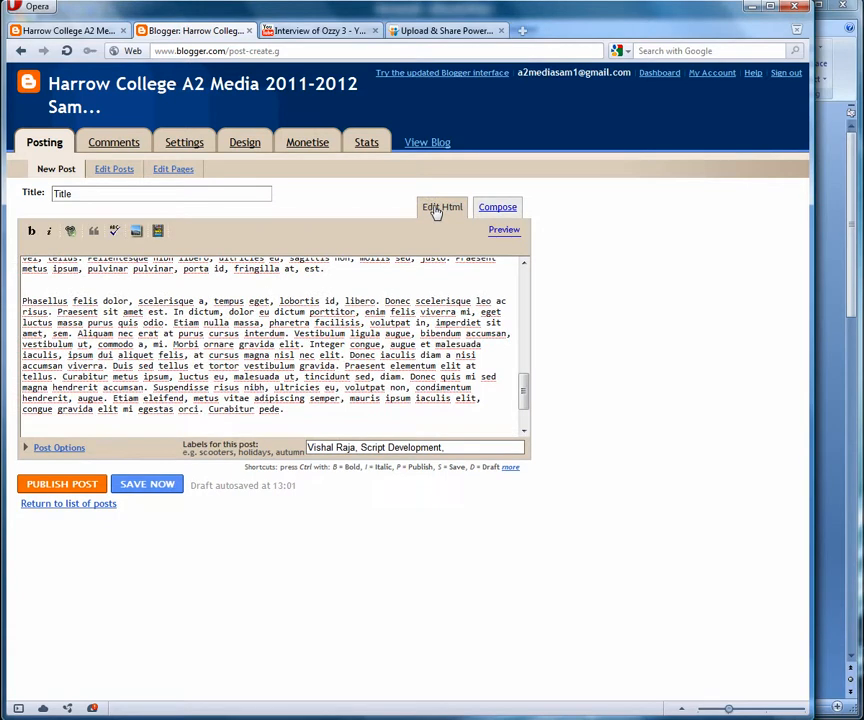
scroll(40, 376, down, 3)
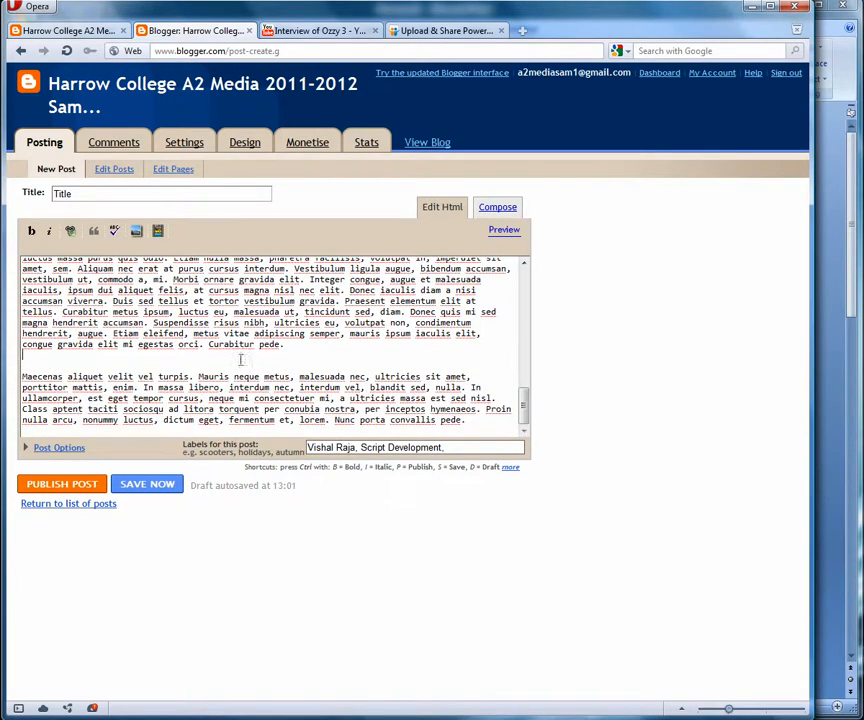
click(298, 343)
key(Return)
key(Return)
right_click(28, 370)
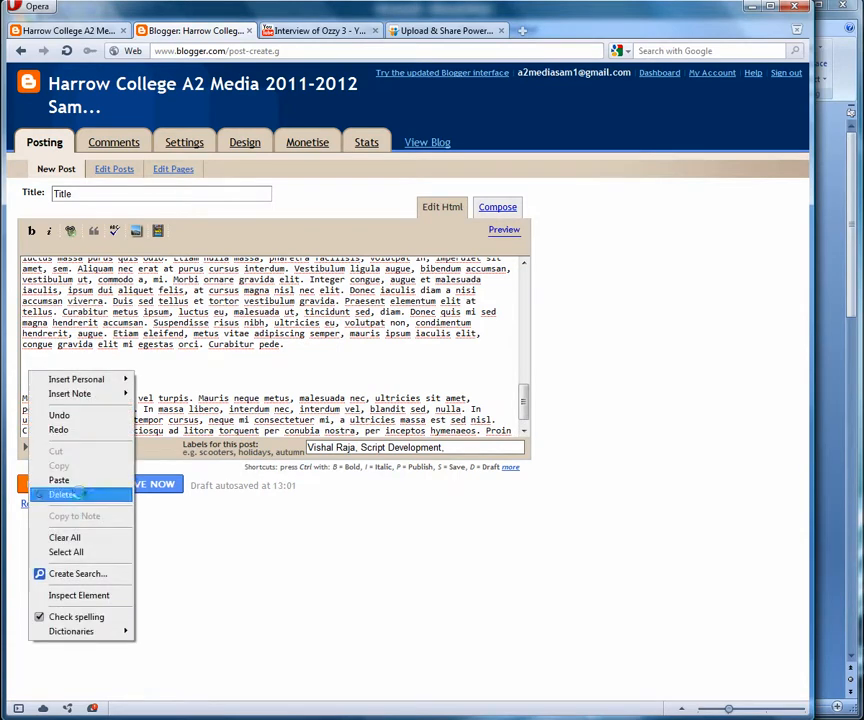
click(56, 477)
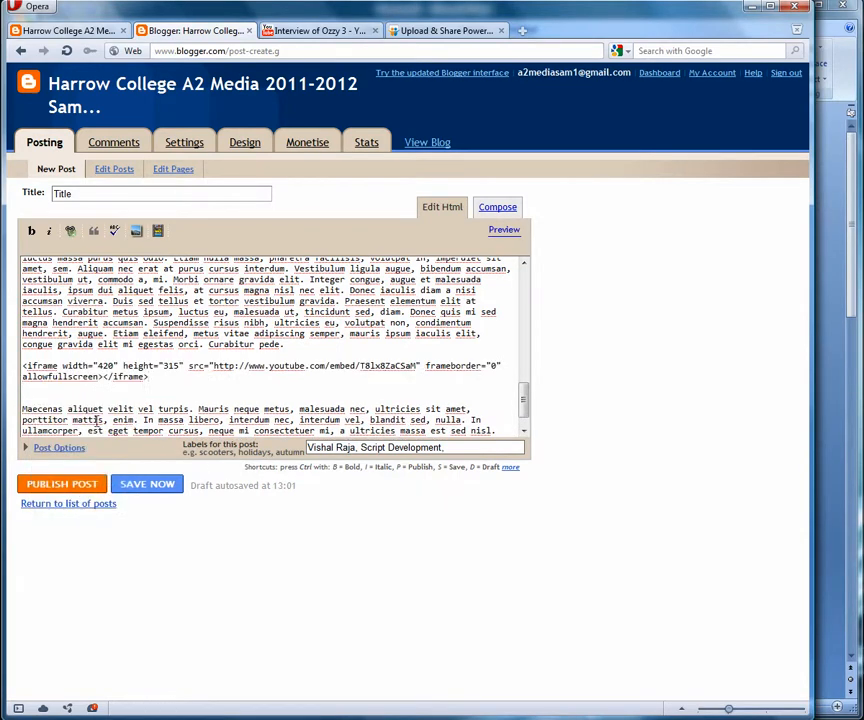
click(497, 208)
- Check the embedded video in the editor, publish the post, and view it on the blog
drag(522, 325, 533, 402)
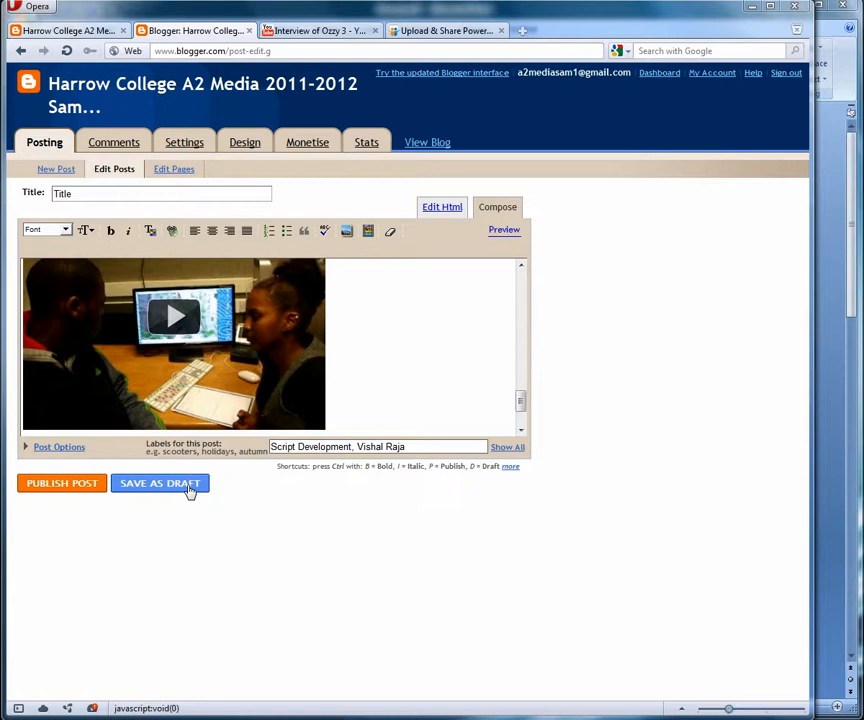
click(77, 490)
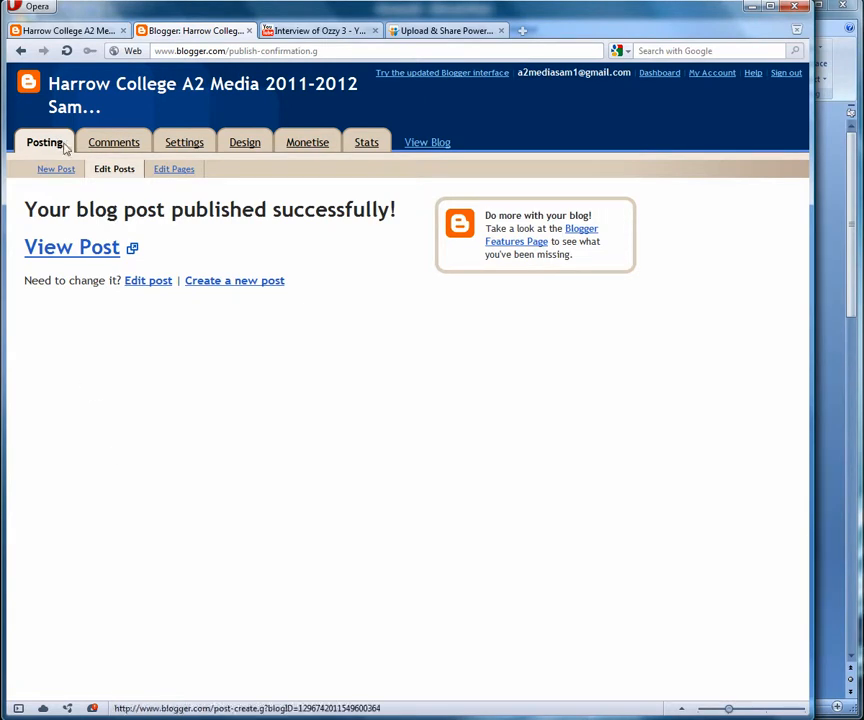
click(100, 247)
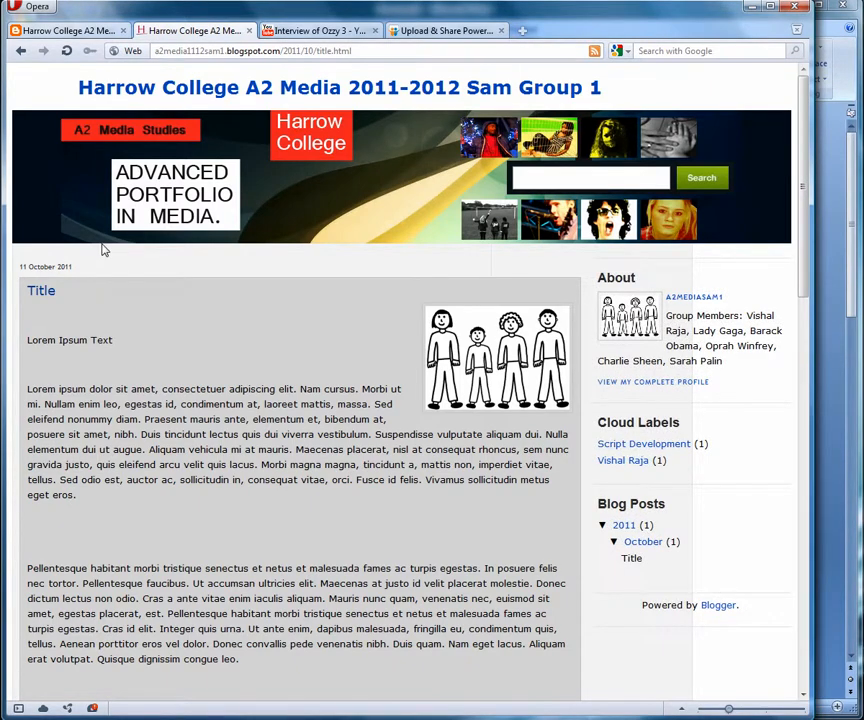
- Scroll through the published post down to the video and labels, then back up
scroll(104, 248, down, 2)
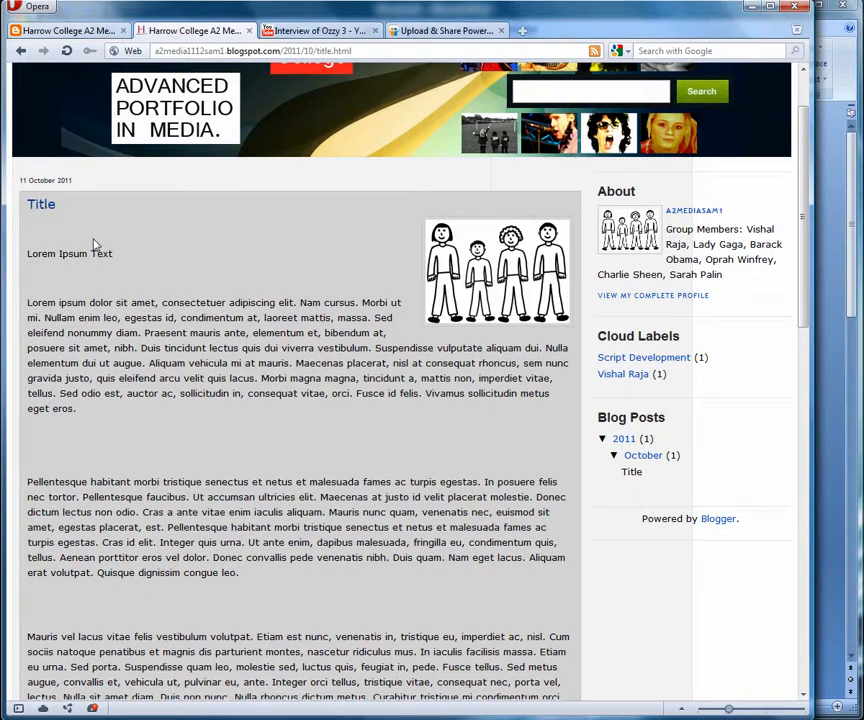
scroll(228, 247, down, 2)
scroll(400, 230, down, 2)
scroll(410, 244, down, 15)
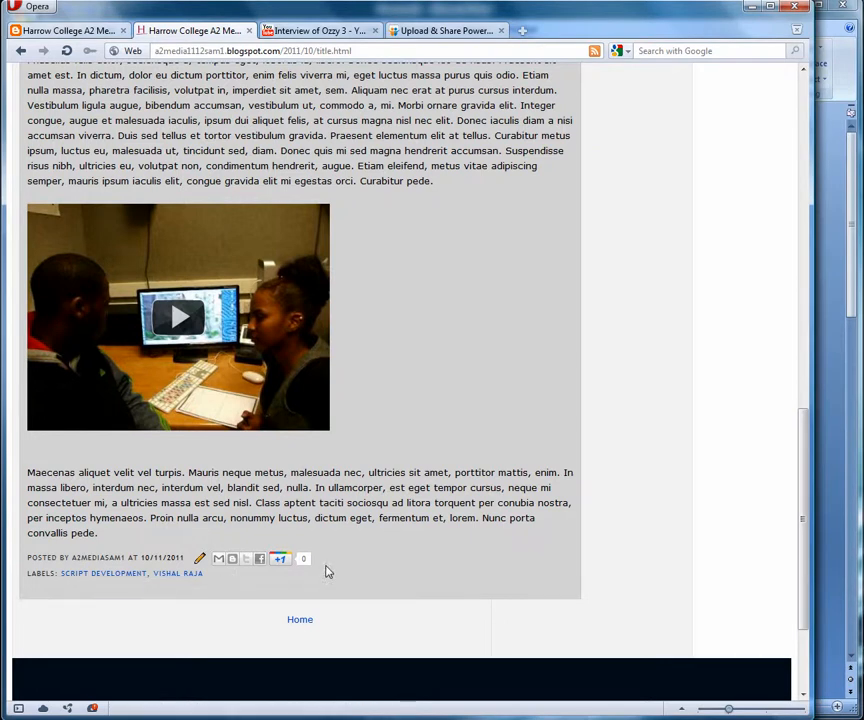
scroll(326, 571, up, 15)
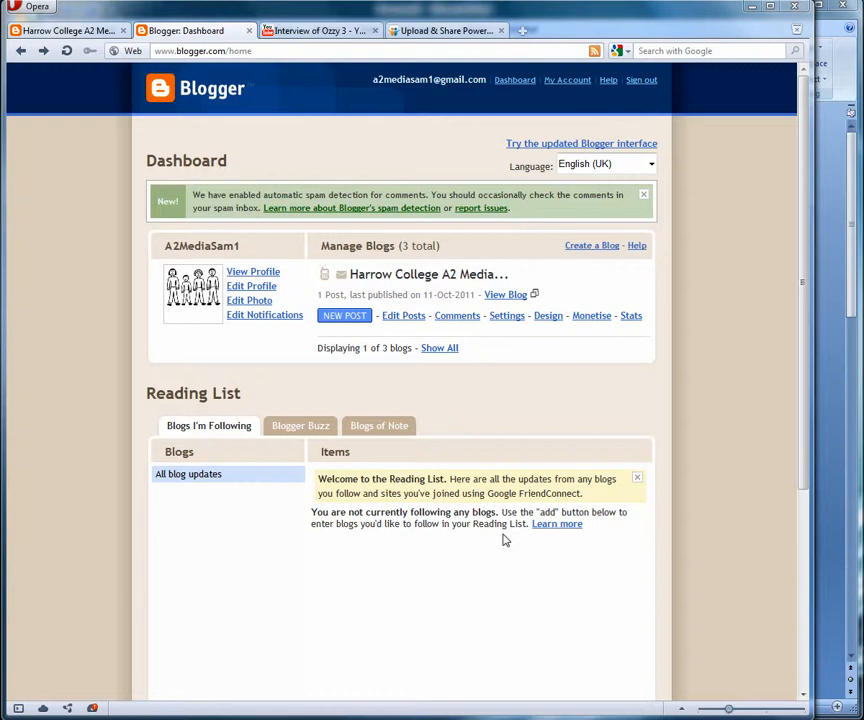
- Open Edit Posts for the blog to list its single post, Title
click(395, 318)
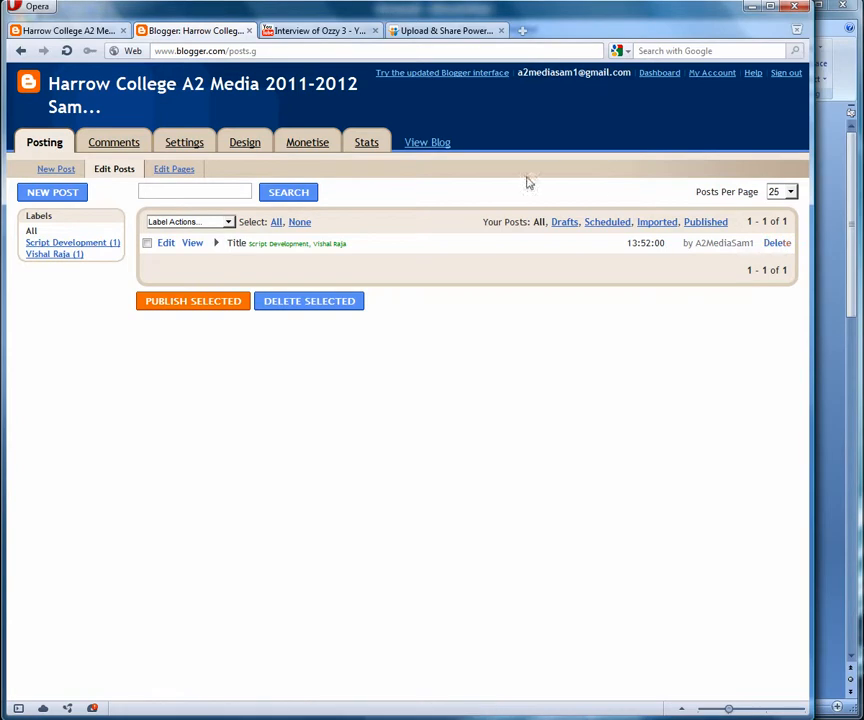
- Reopen the Title post in the editor, then switch to the SlideShare tab
click(167, 247)
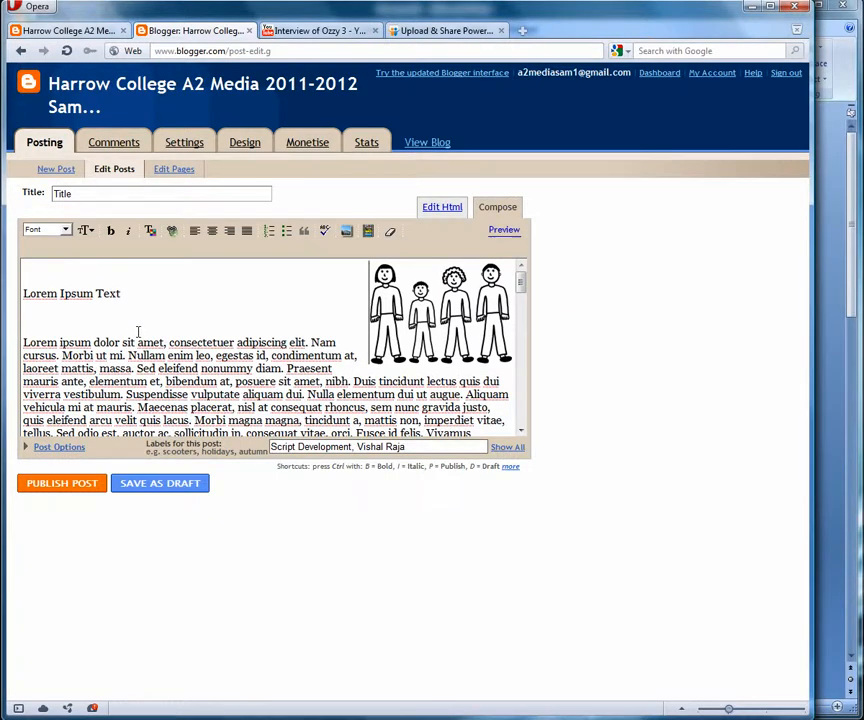
scroll(138, 331, down, 10)
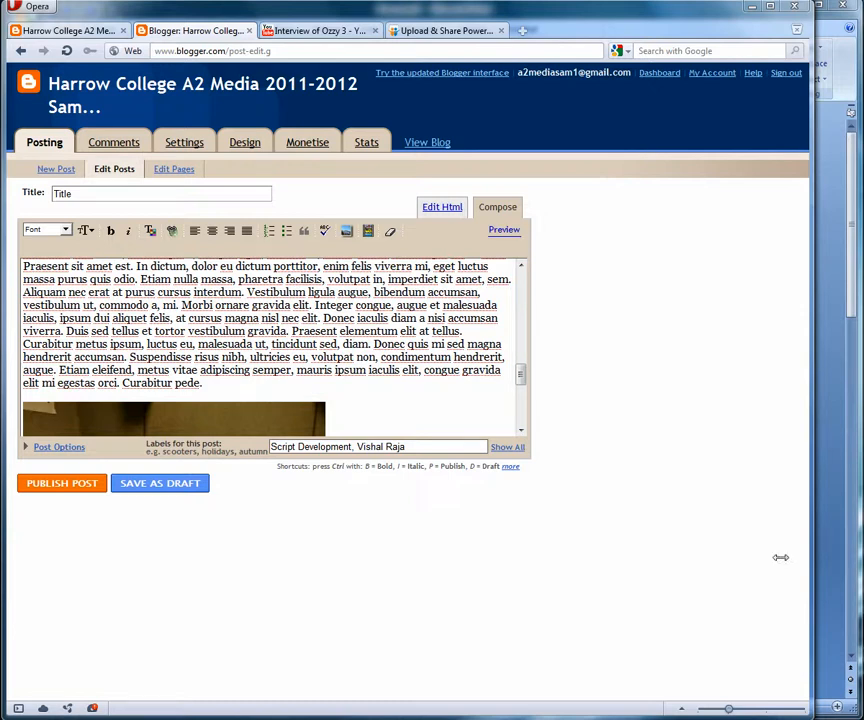
click(443, 31)
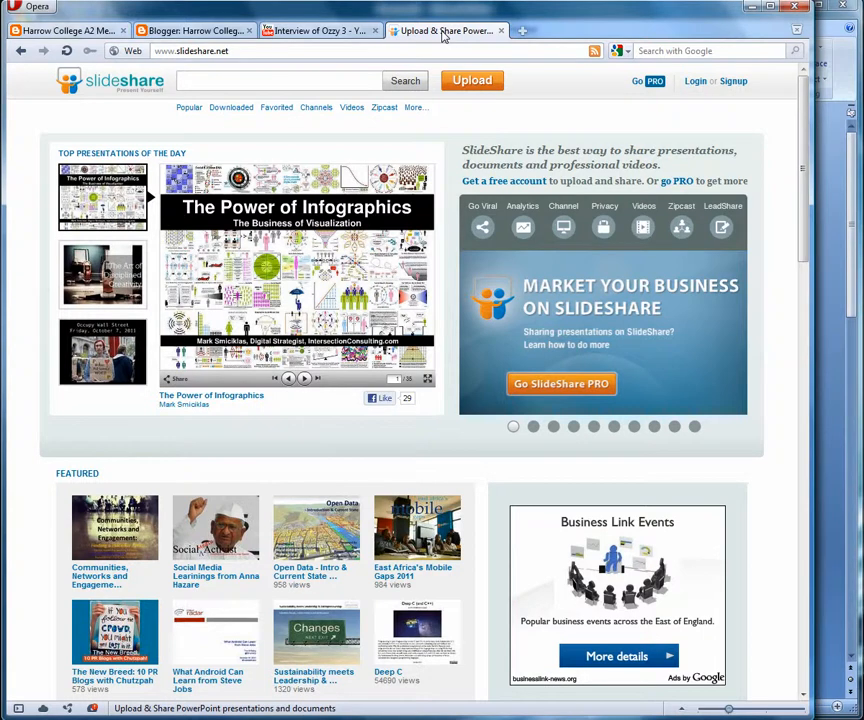
- View the group blog from the post editor, then follow the footer's Resource Blog link
click(196, 32)
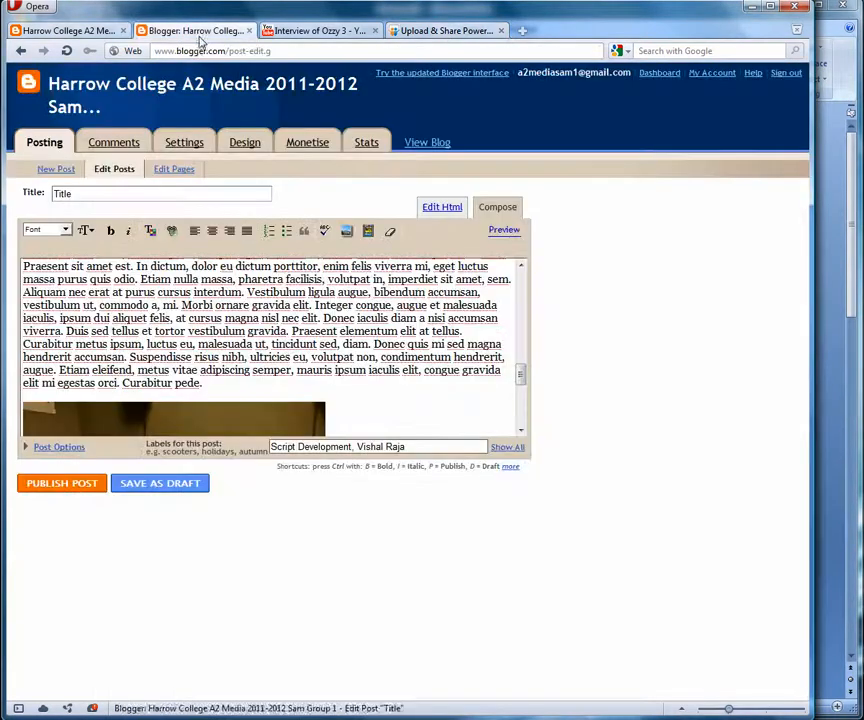
click(440, 144)
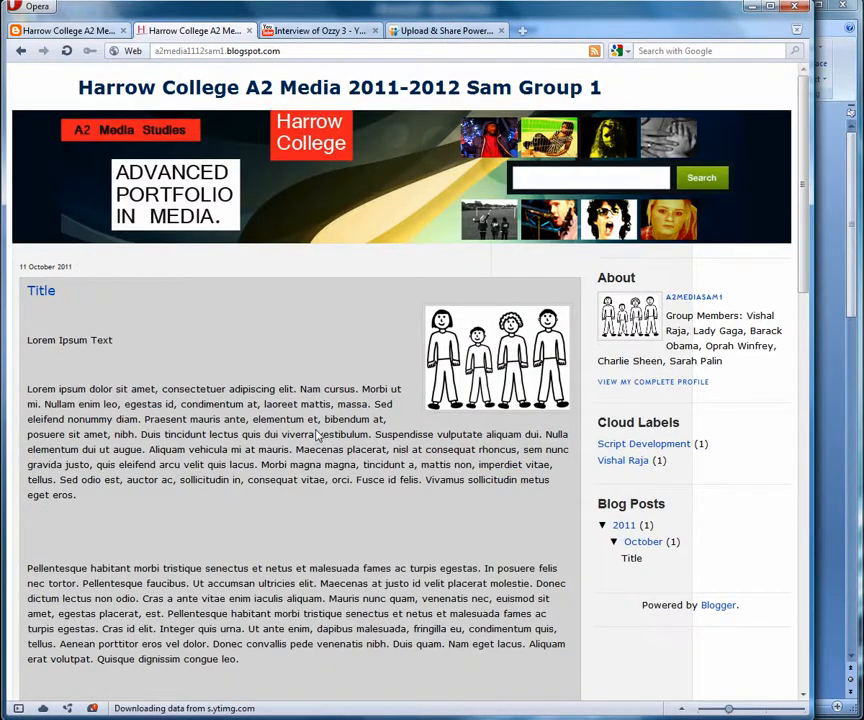
scroll(318, 436, down, 15)
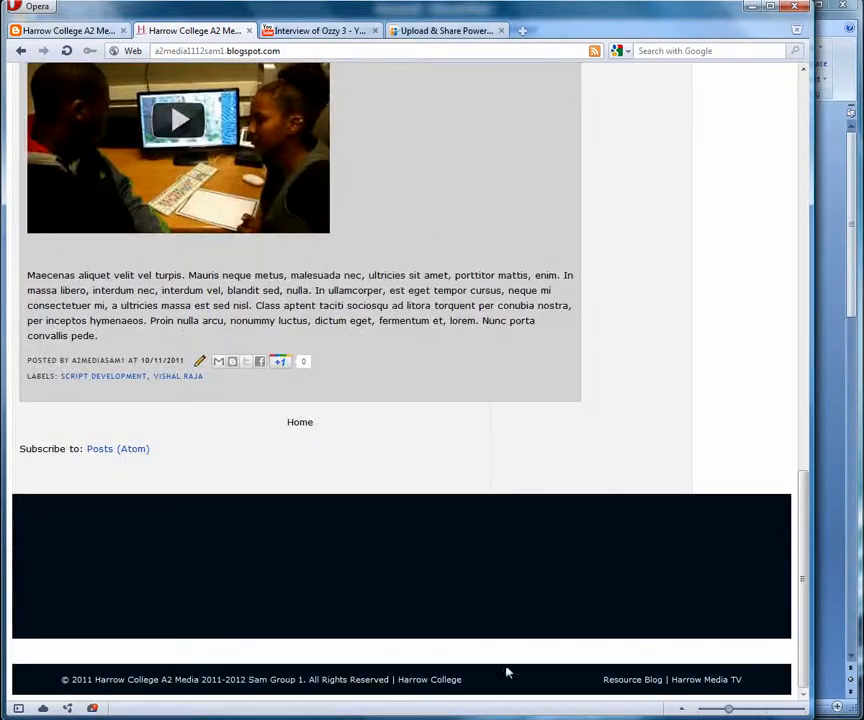
click(645, 682)
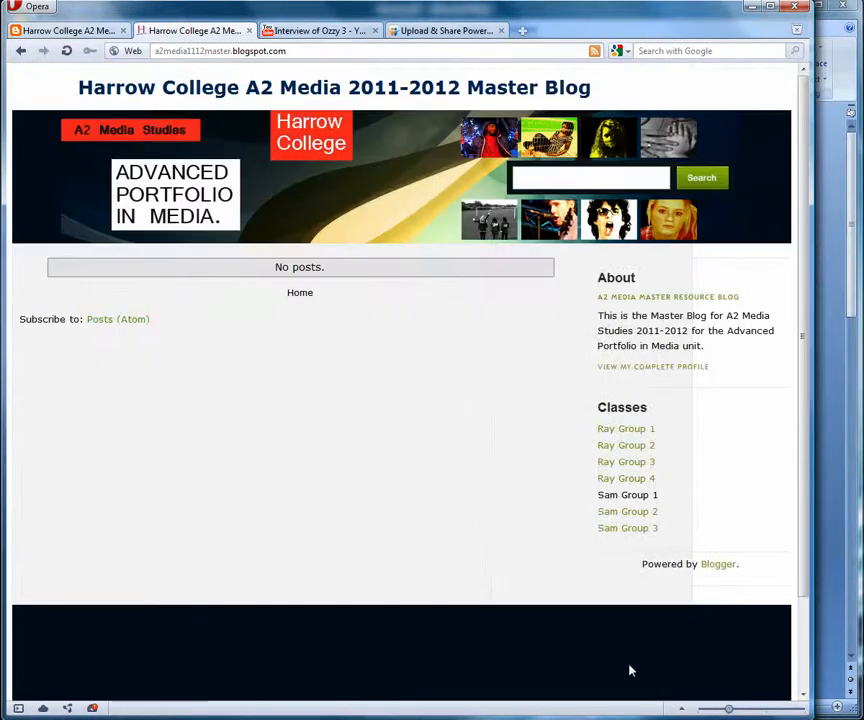